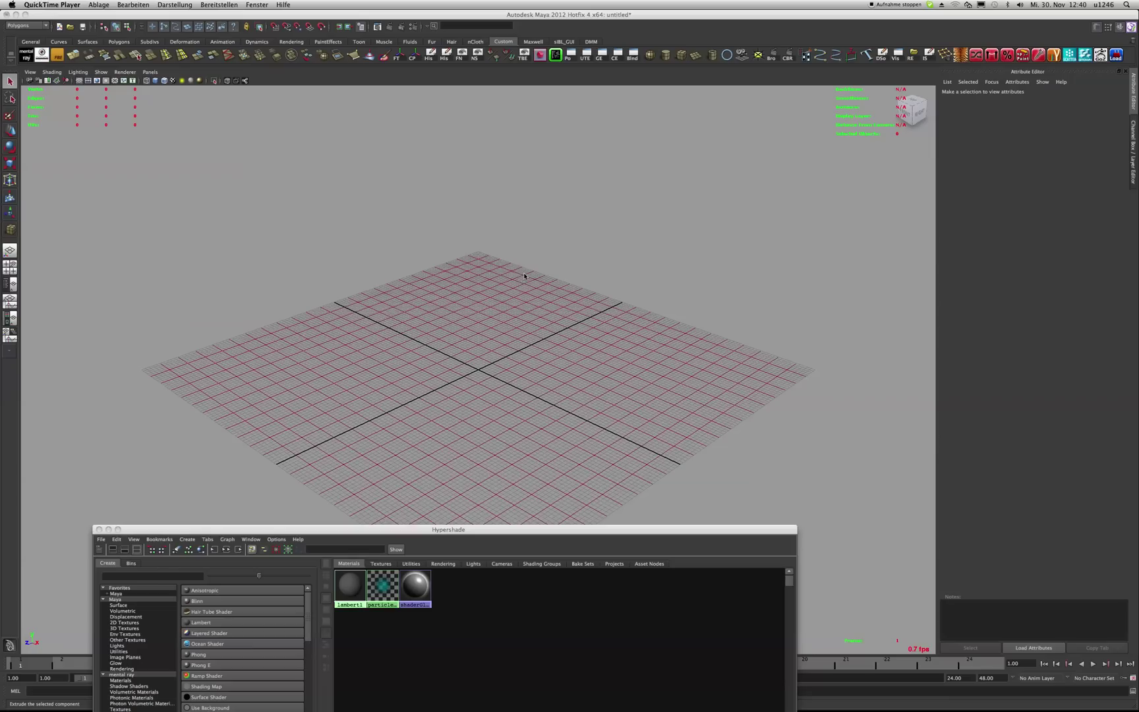
Step: Create polygon plane pPlane1 on the grid and raise it along Y with the Move tool
left_click(534, 258)
left_click_drag(526, 259, 540, 269, "alt")
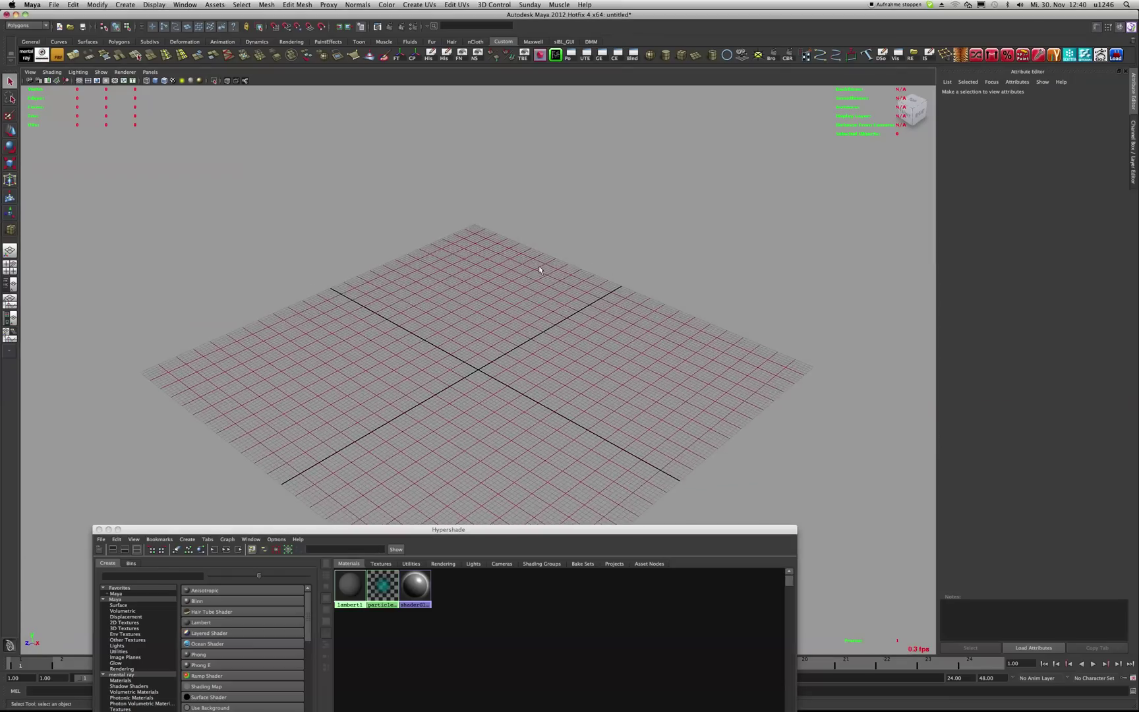
left_click(667, 55)
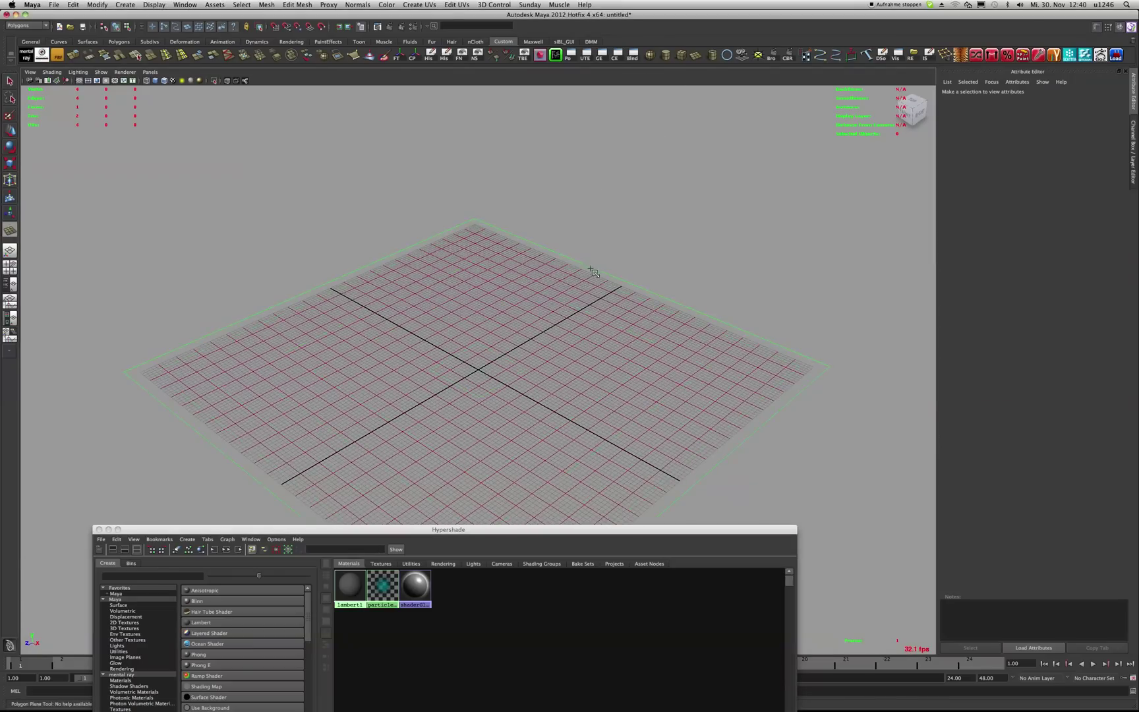
left_click(593, 271)
key("w")
left_click_drag(475, 320, 468, 227)
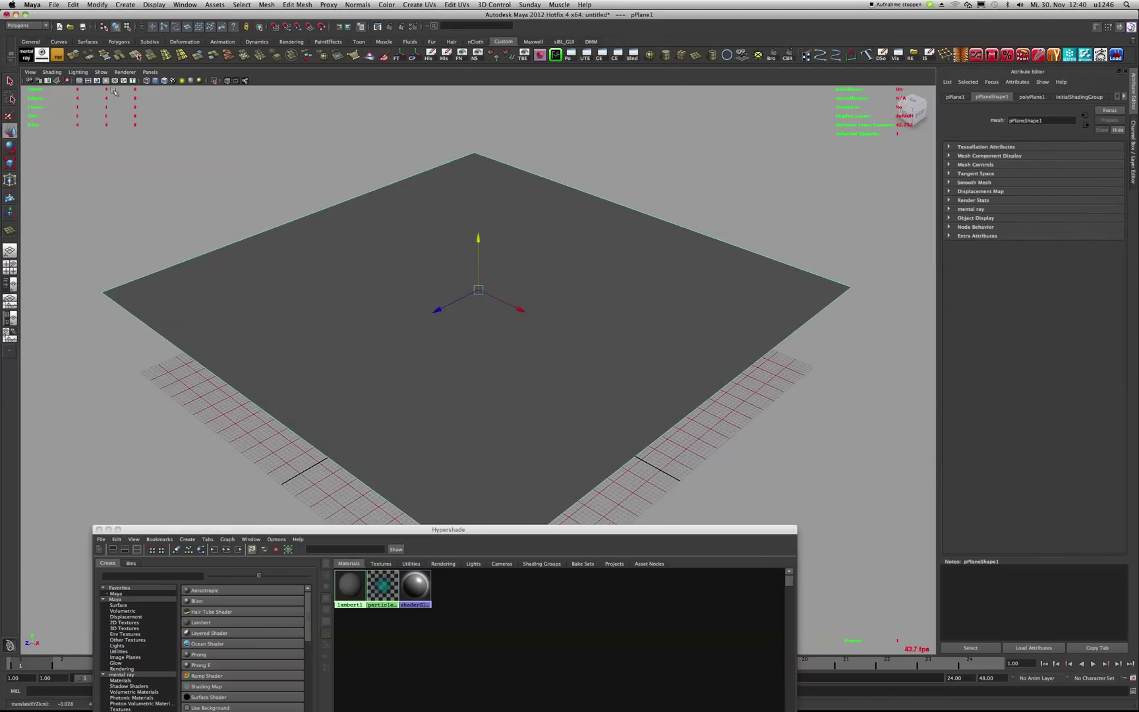
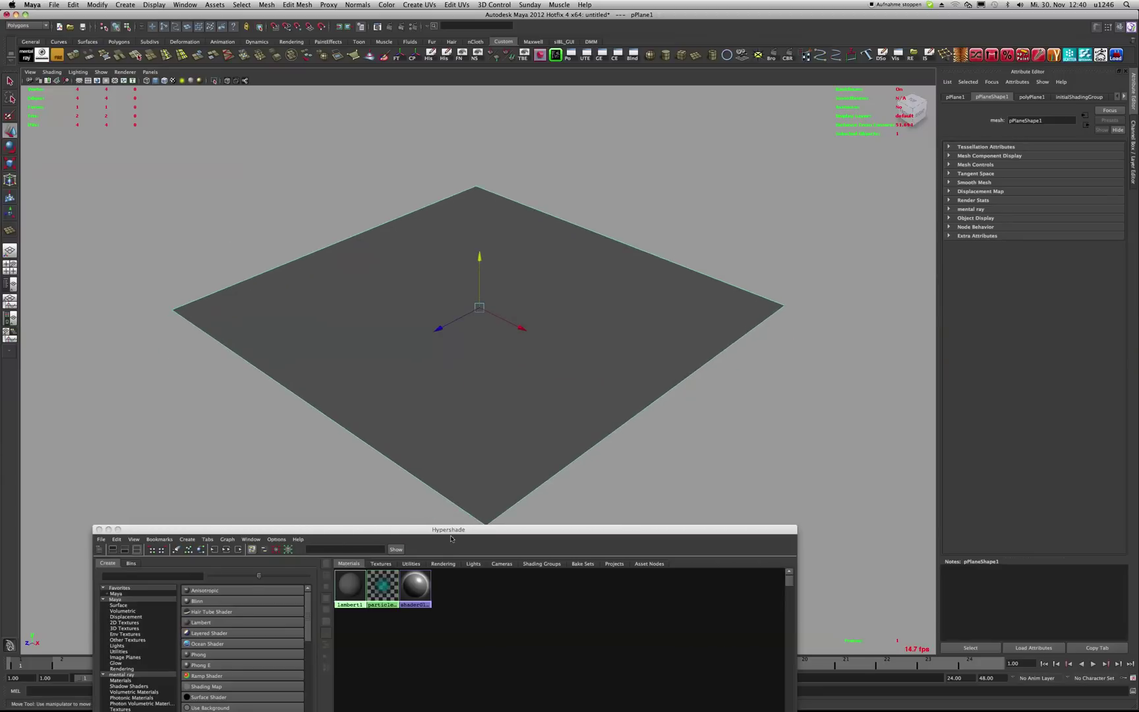
Step: Create two mia_material_x shaders from the mental ray Materials list
left_click_drag(451, 539, 498, 158)
left_click(167, 300)
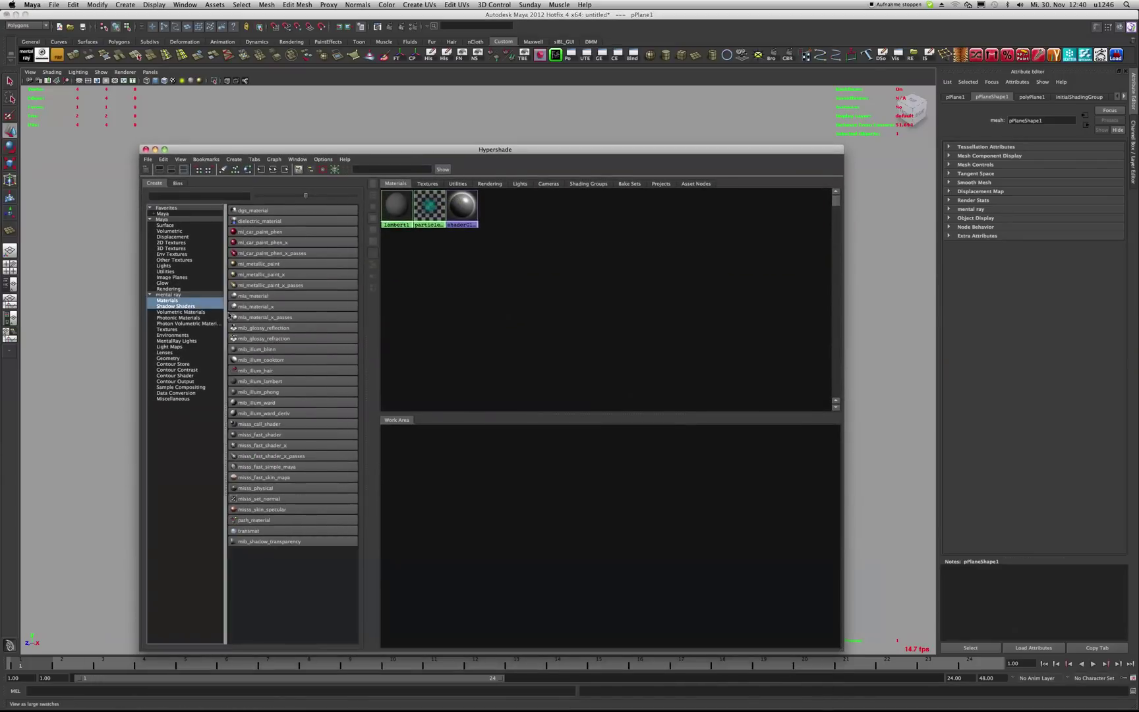
left_click(255, 306)
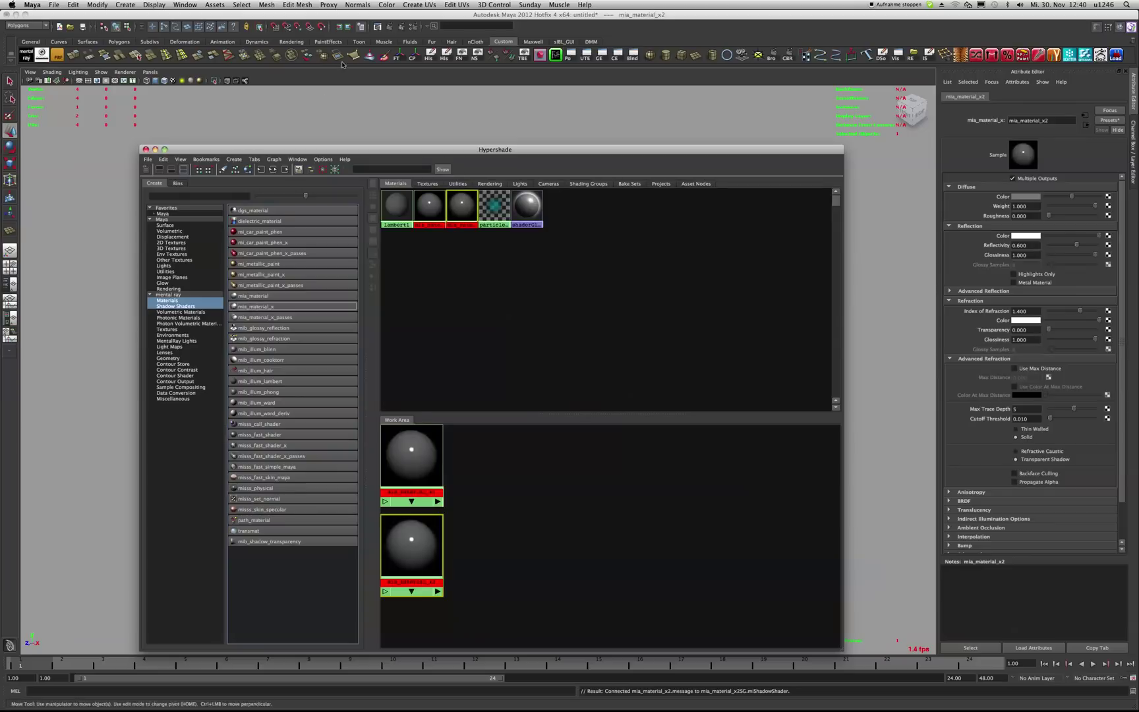
Step: Set Render Using to mental ray in Render Settings
left_click(406, 26)
left_click(537, 197)
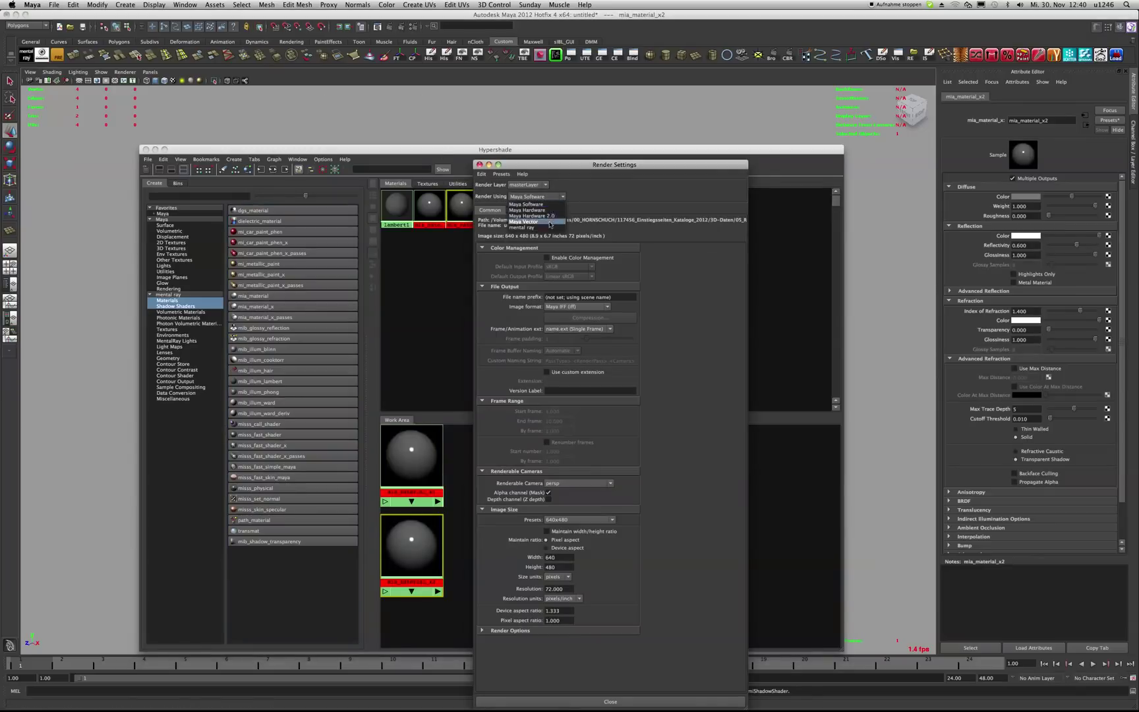
left_click(550, 227)
left_click(480, 164)
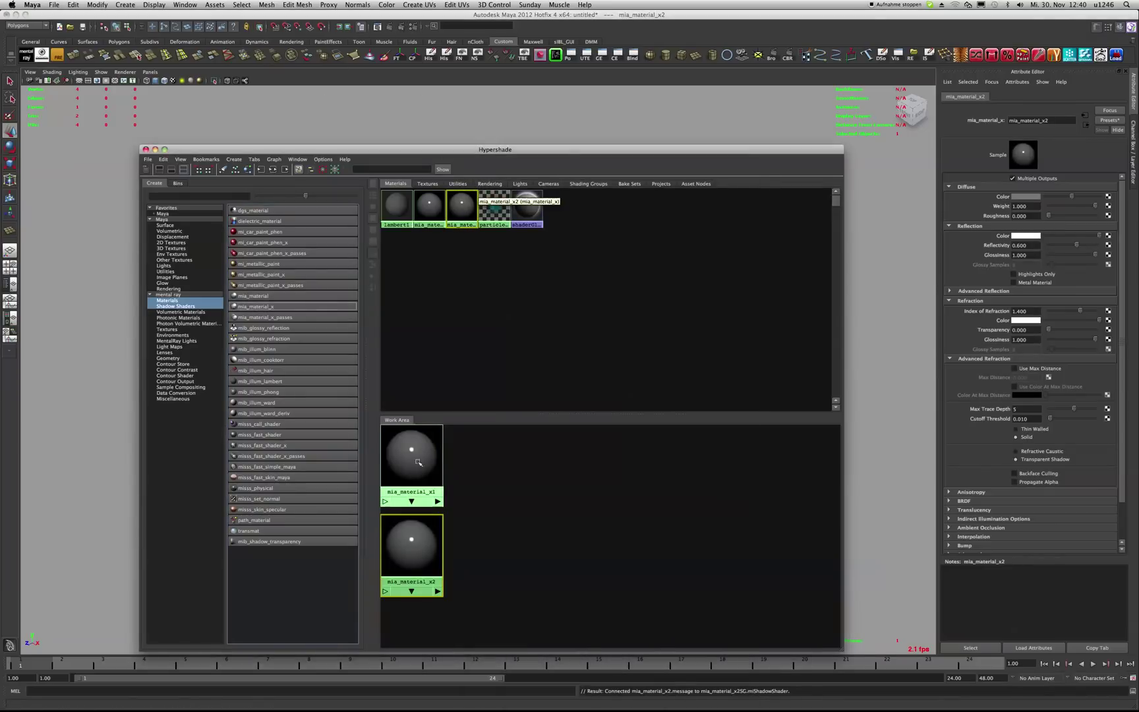
Step: Move the mia material nodes right and create a blendColors utility node
left_click_drag(418, 462, 476, 470)
left_click_drag(412, 547, 468, 568)
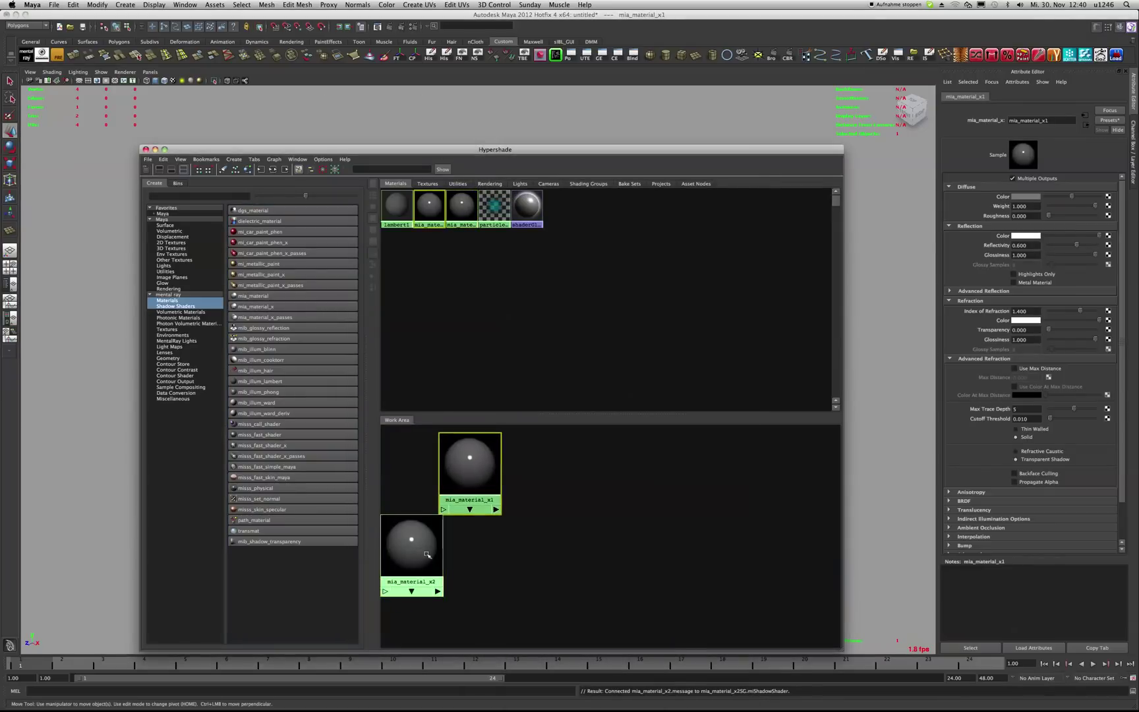
left_click(176, 271)
left_click(253, 253)
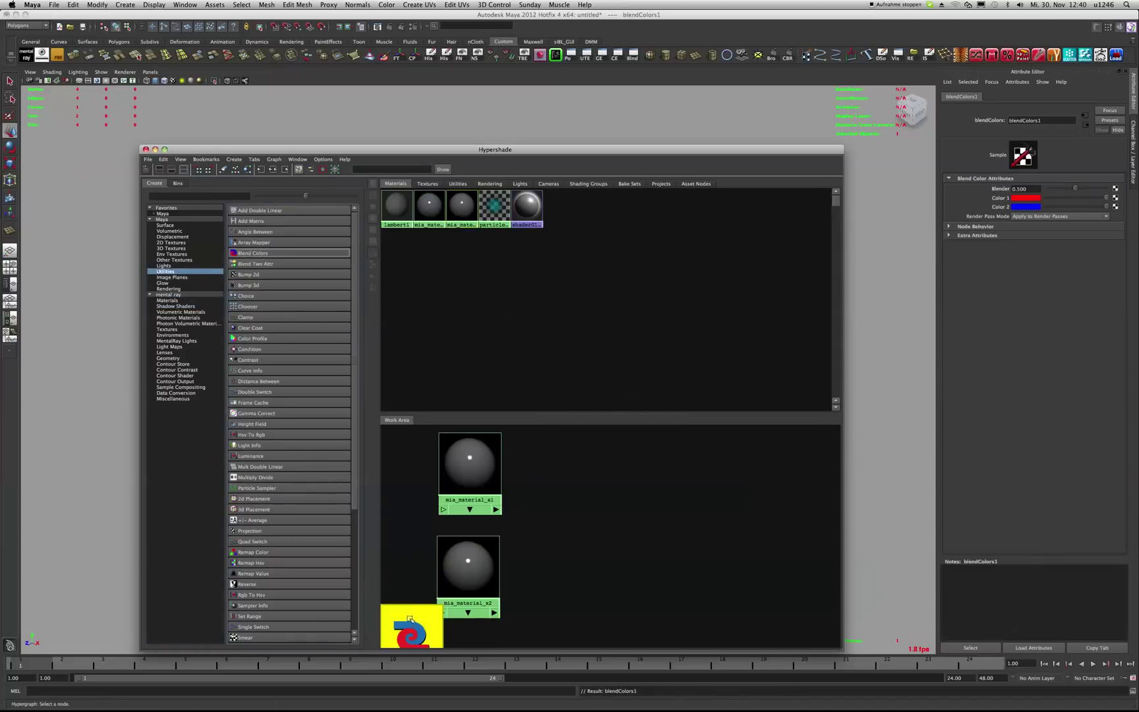
Step: Place blendColors1 in the work area and add a Layered Shader beside it
left_click_drag(410, 620, 613, 506)
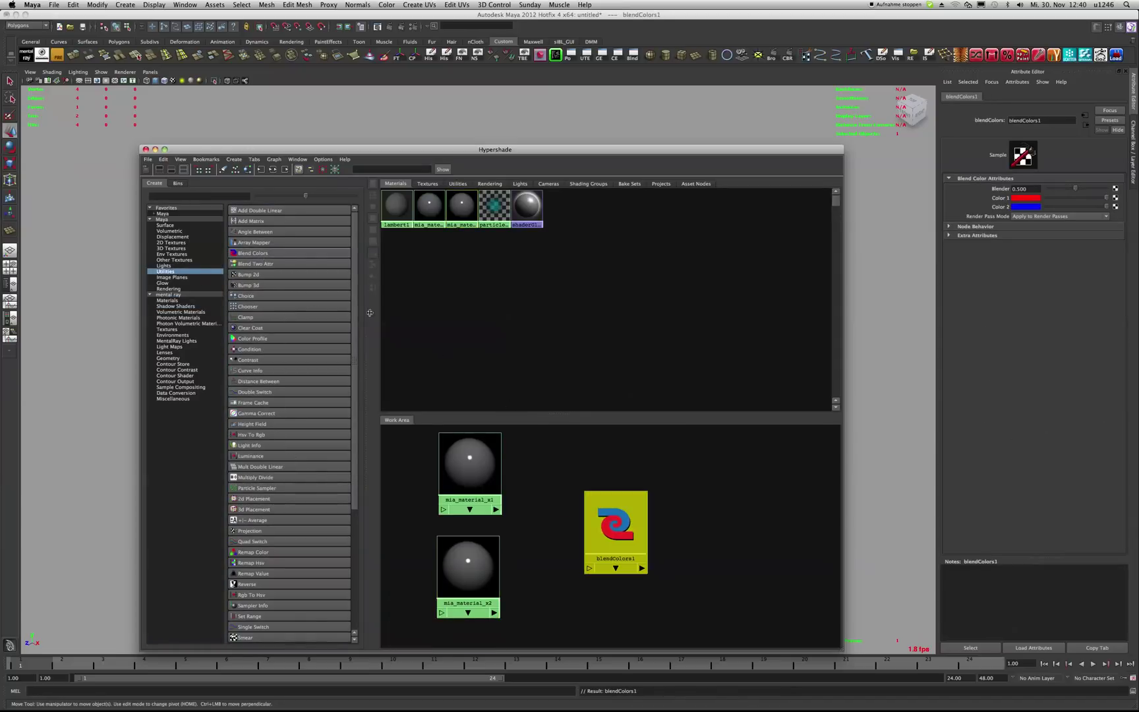
left_click(187, 219)
left_click(256, 253)
left_click_drag(513, 474, 763, 531)
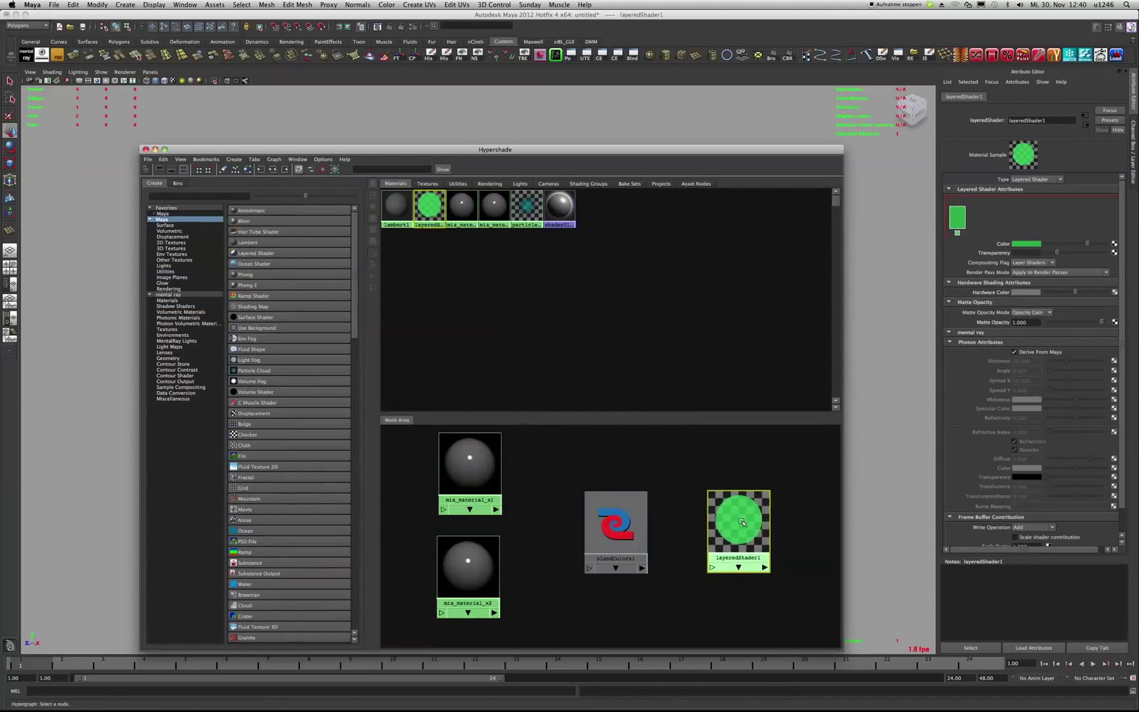
Step: Add a Checker 2D texture and arrange checker1 next to place2dTexture1
left_click(174, 242)
left_click(263, 221)
mouse_move(484, 532)
left_mouse_down()
mouse_move(505, 533)
mouse_move(606, 467)
left_mouse_up()
scroll(606, 467, "down", 3)
mouse_move(506, 550)
left_mouse_down()
mouse_move(586, 463)
mouse_move(639, 457)
left_mouse_up()
middle_click_drag(582, 486, 583, 506, "alt")
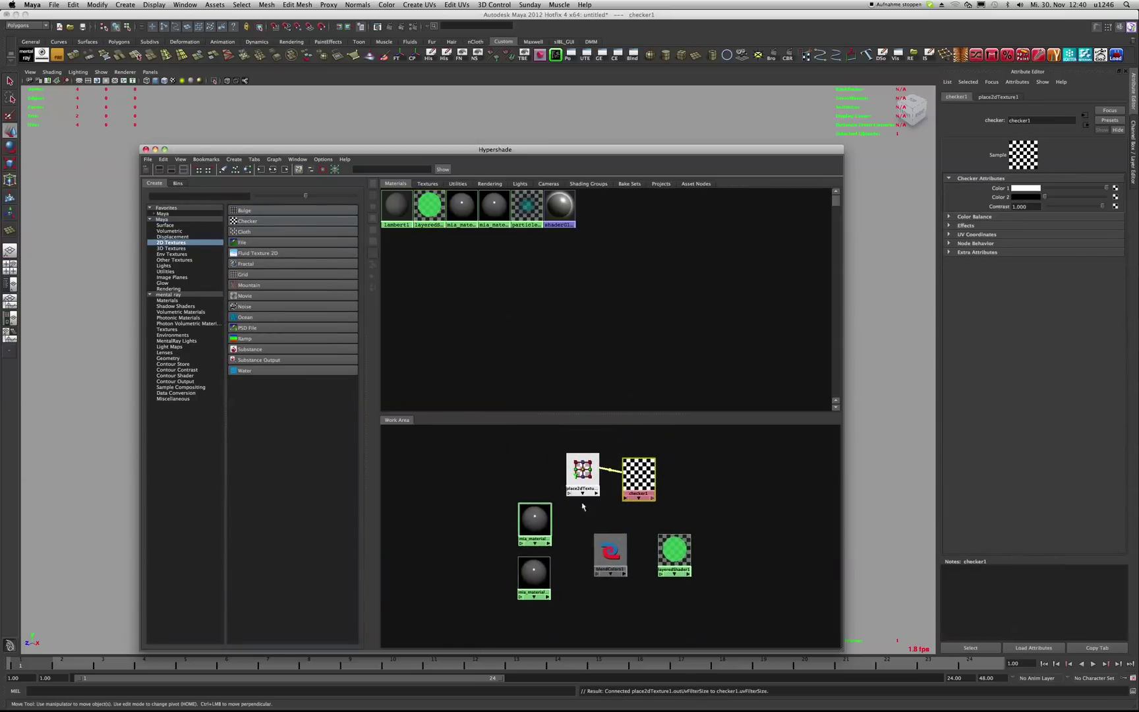
left_click(584, 478)
left_click_drag(584, 479, 587, 470)
left_click(630, 468)
middle_click_drag(630, 468, 536, 586)
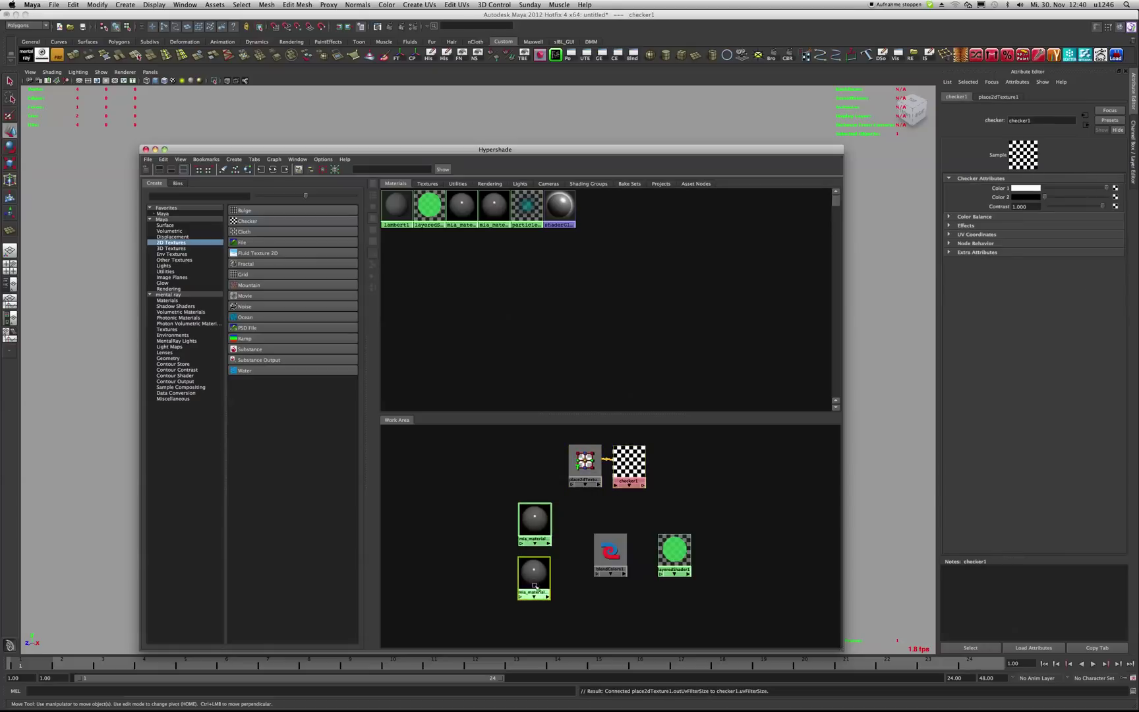
left_click(536, 586)
type("shader_blu")
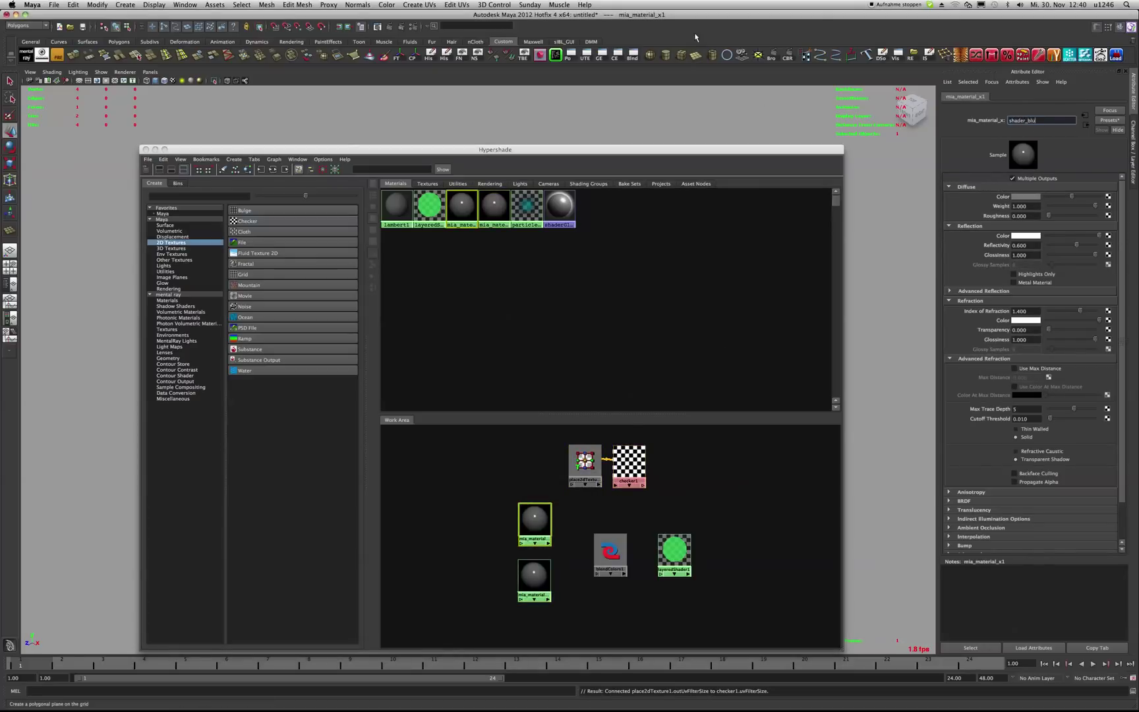
Step: Rename mia_material_x1 to shader_blue and set its diffuse colour to blue
type("e")
key("Return")
left_click(1029, 197)
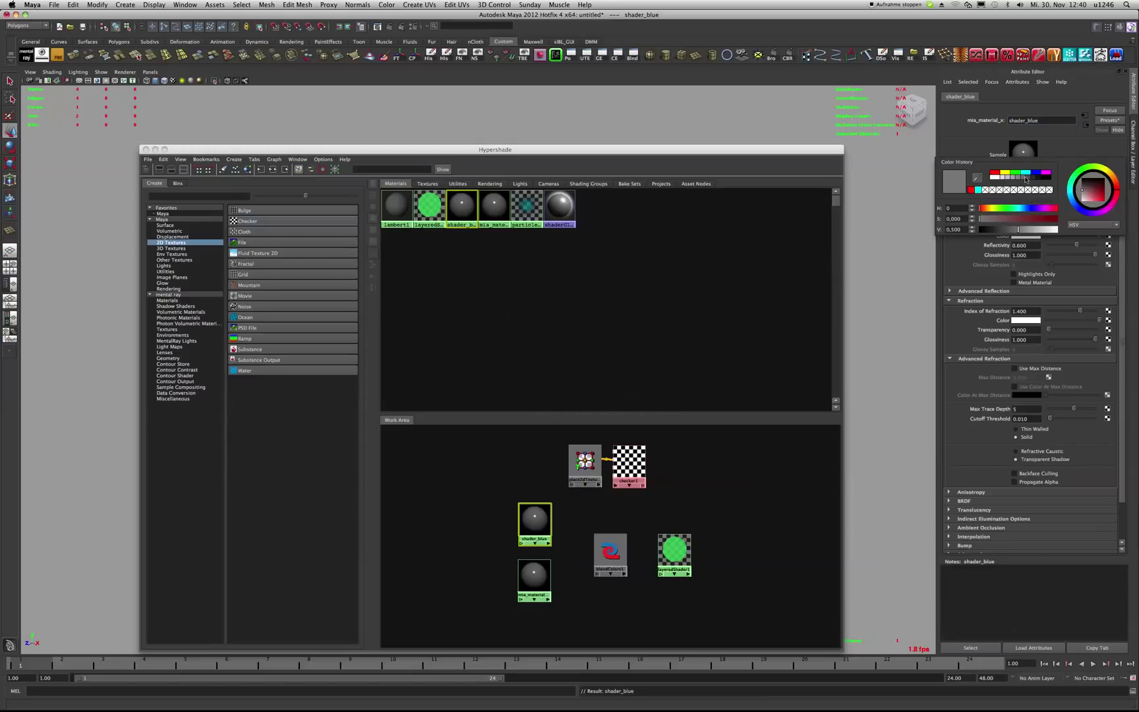
Step: Rename mia_material_x2 to shader_red and give it a red diffuse colour
left_click(532, 575)
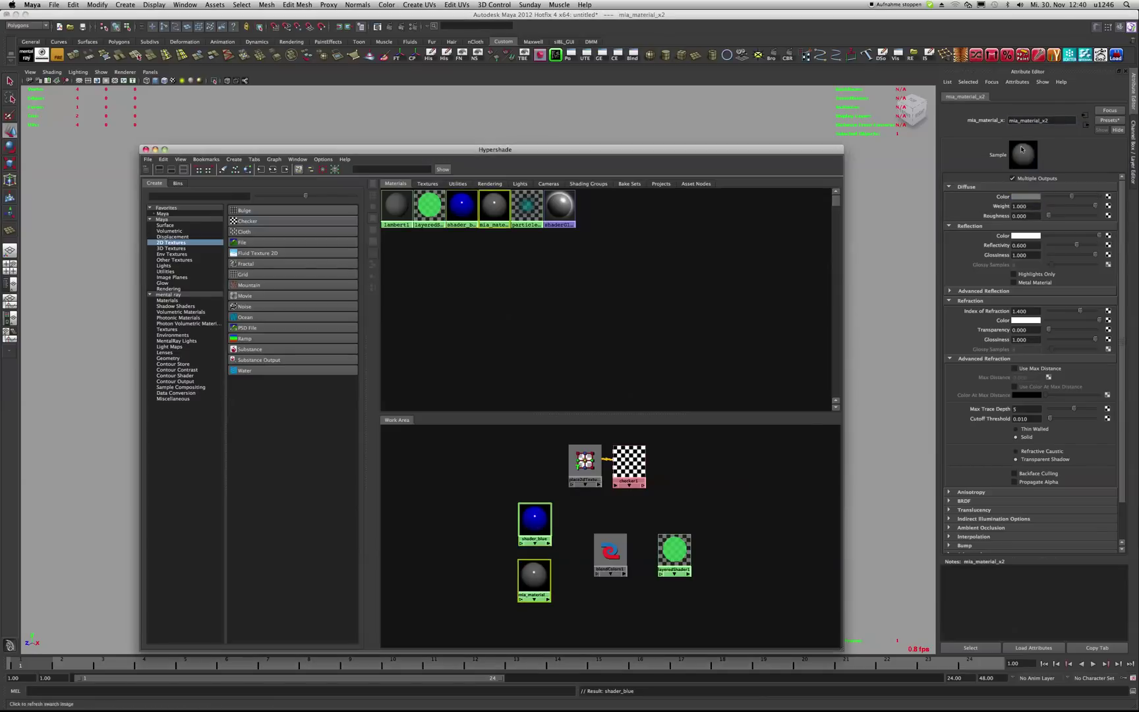
left_click_drag(1049, 121, 1039, 122)
type("shader_red")
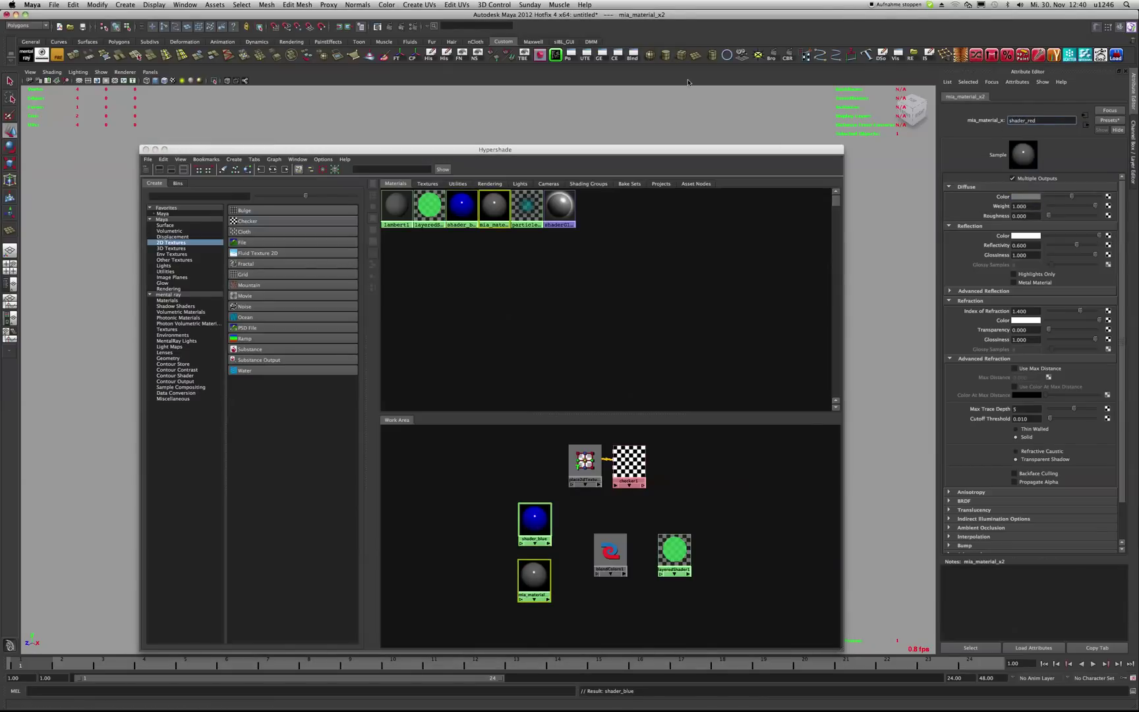
key("Return")
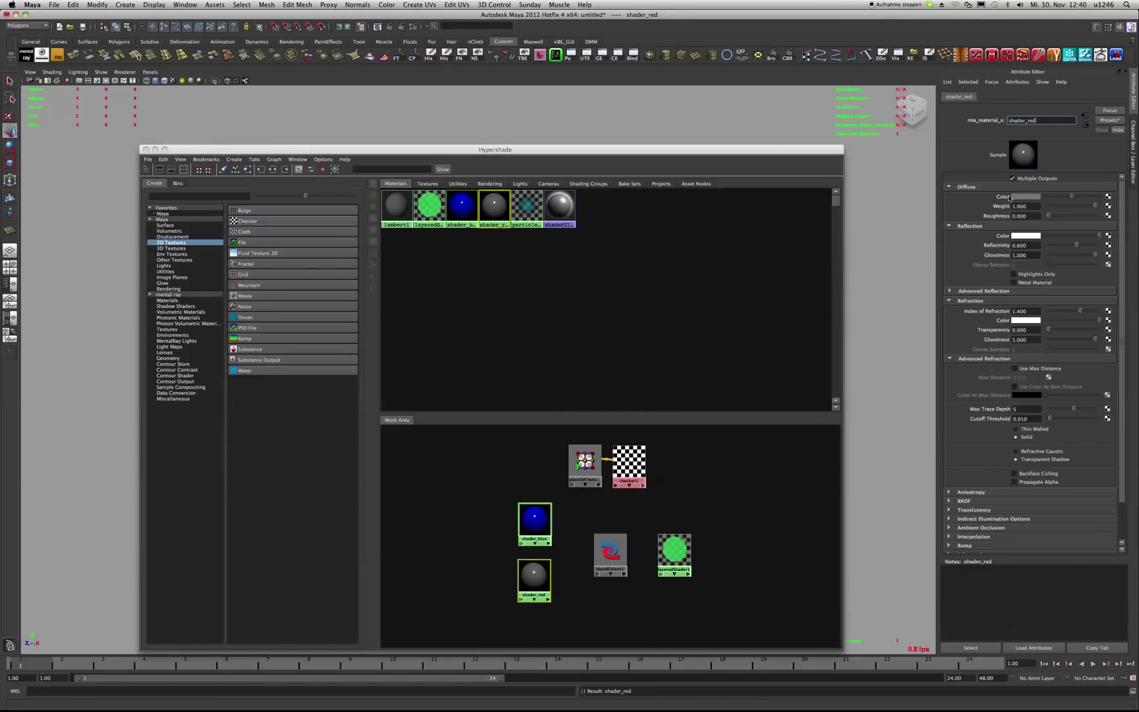
left_click(1018, 197)
left_click(1096, 201)
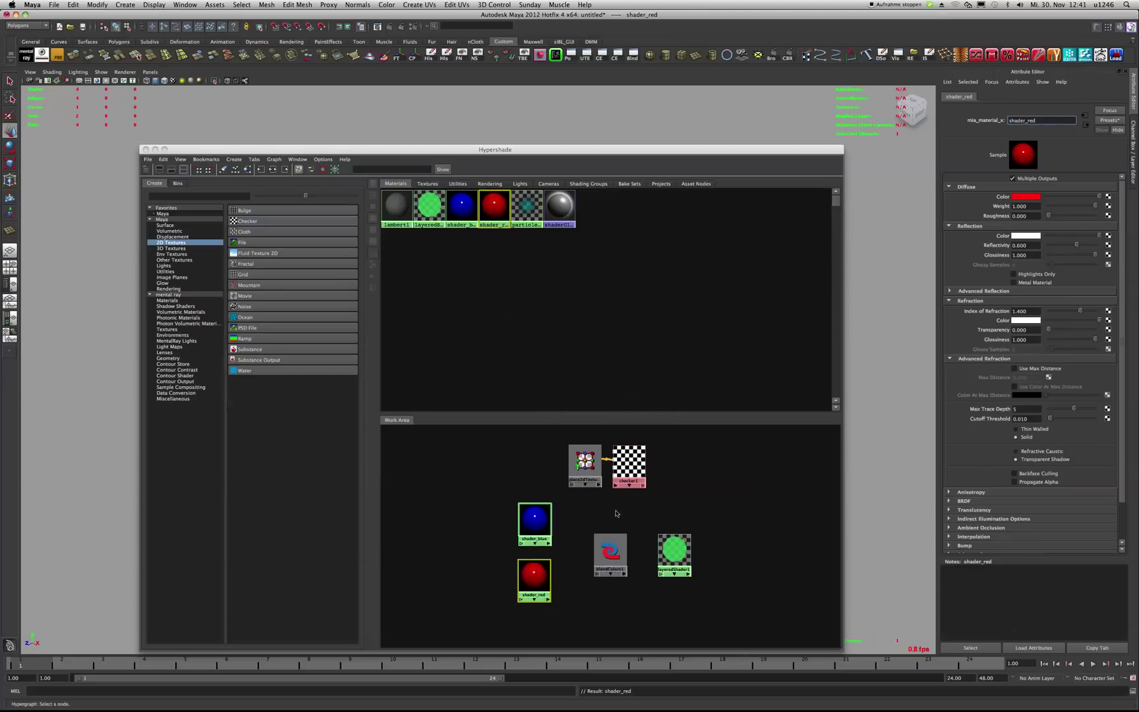
left_click(535, 521)
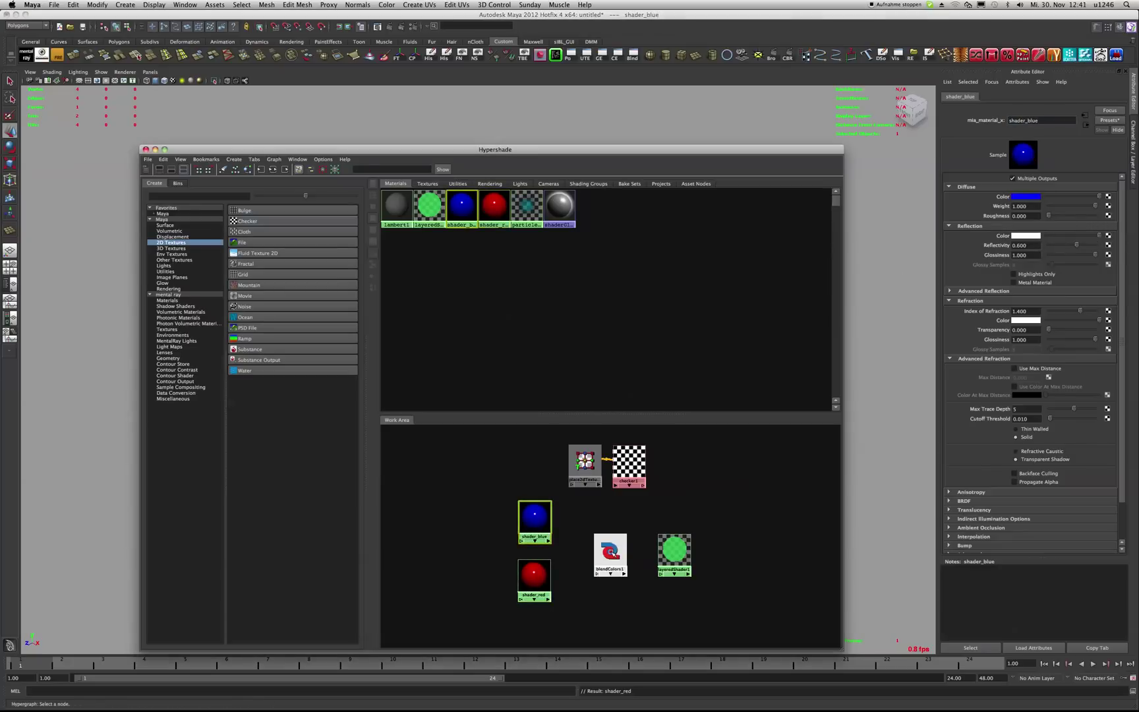
left_click(611, 554)
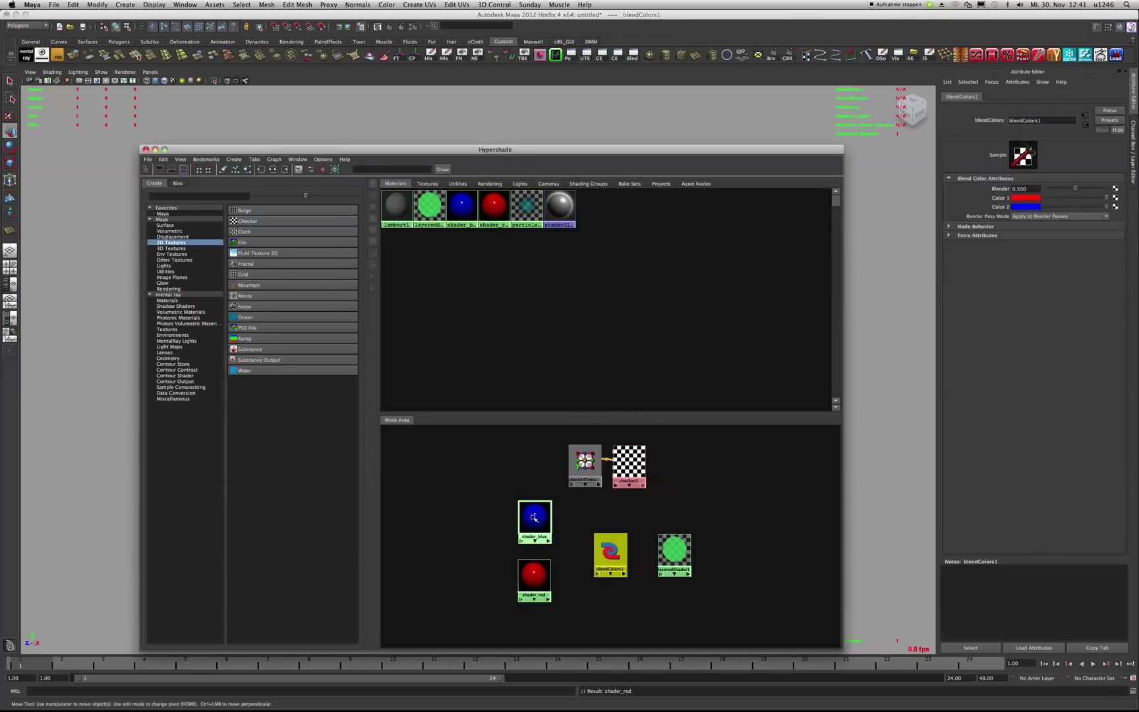
Step: Connect shader_blue's result to blendColors1's color1 in the Connection Editor
middle_click_drag(534, 518, 1025, 206)
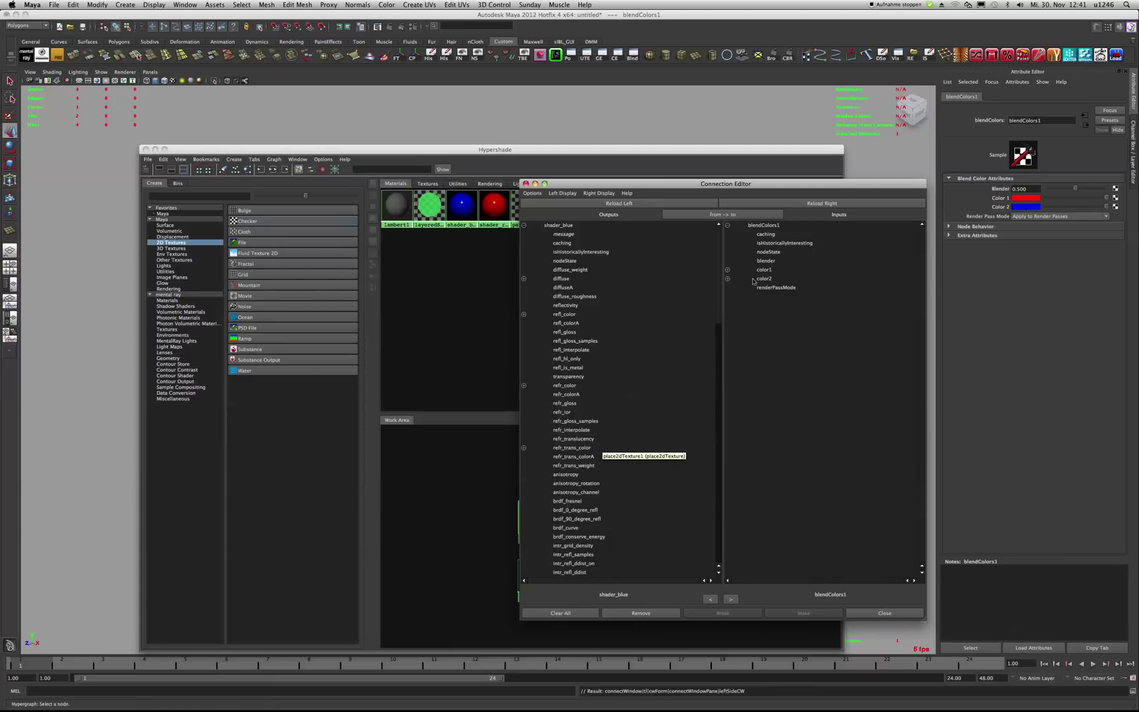
left_click_drag(719, 280, 714, 463)
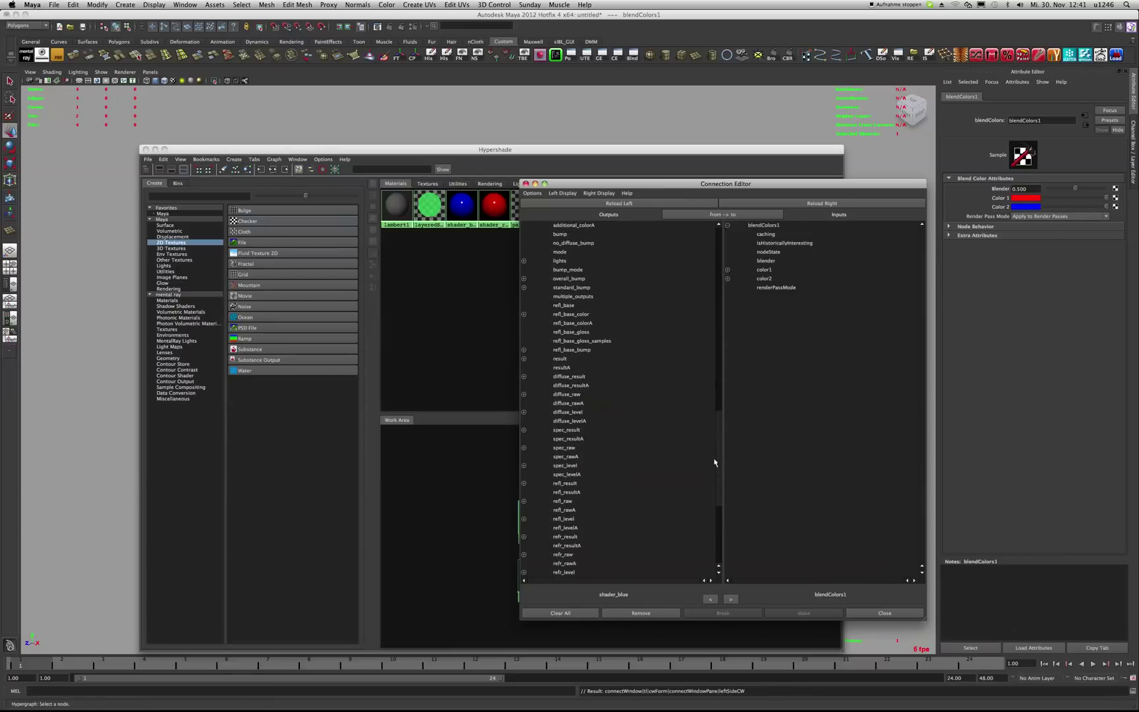
left_click(558, 360)
left_click(763, 271)
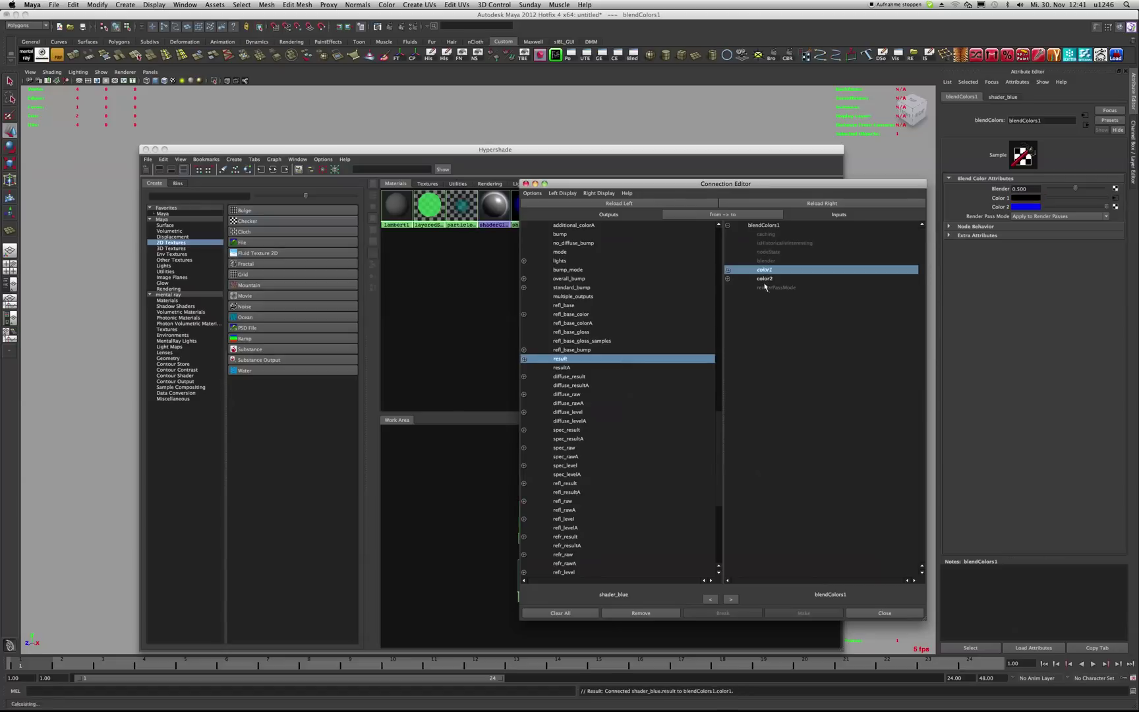
left_click(864, 616)
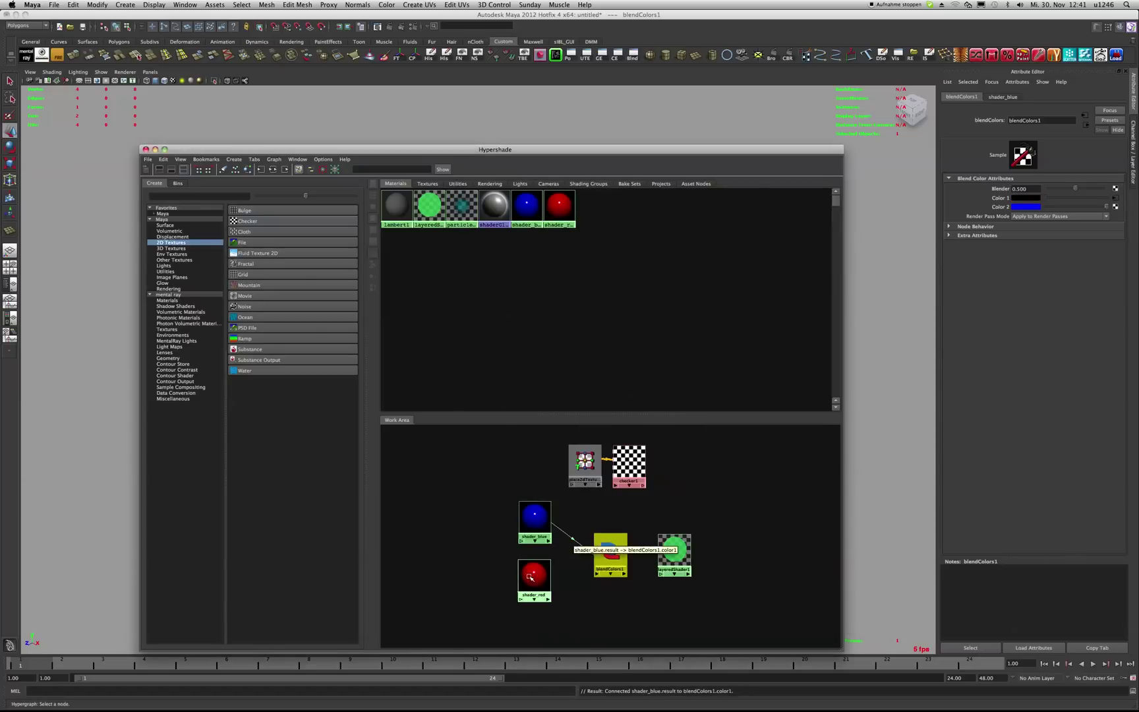
Step: Connect shader_red's result to blendColors1's color2
mouse_move(534, 575)
middle_mouse_down()
mouse_move(992, 223)
mouse_move(991, 201)
middle_mouse_up()
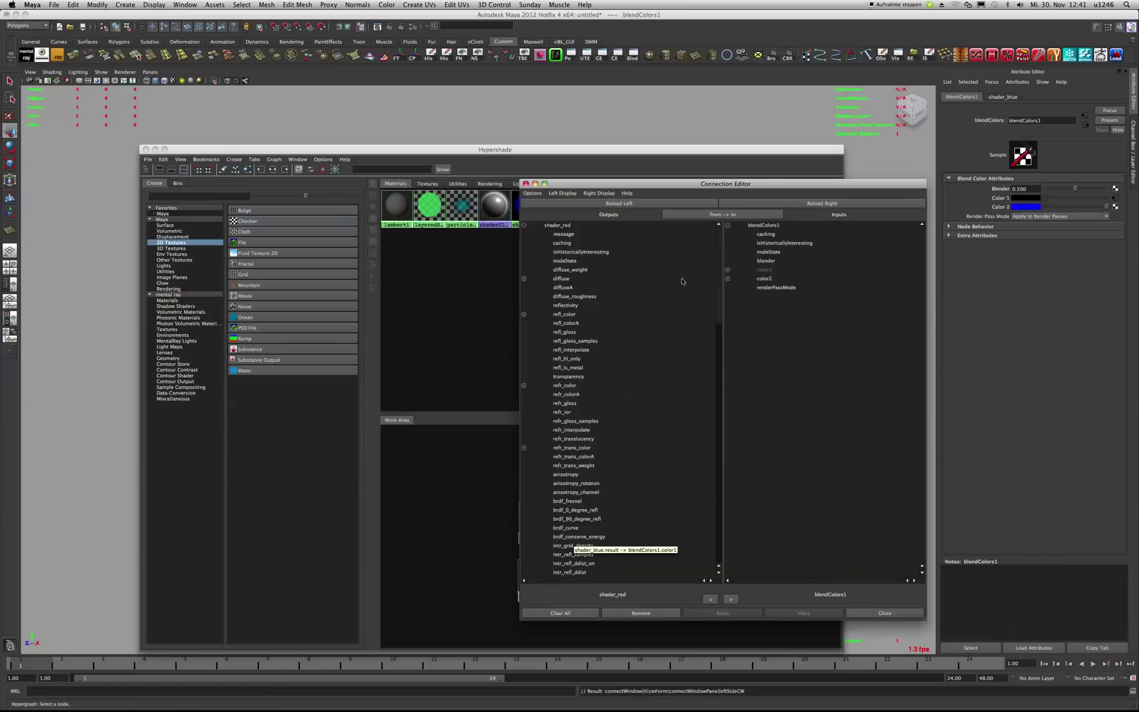
left_click_drag(720, 259, 713, 423)
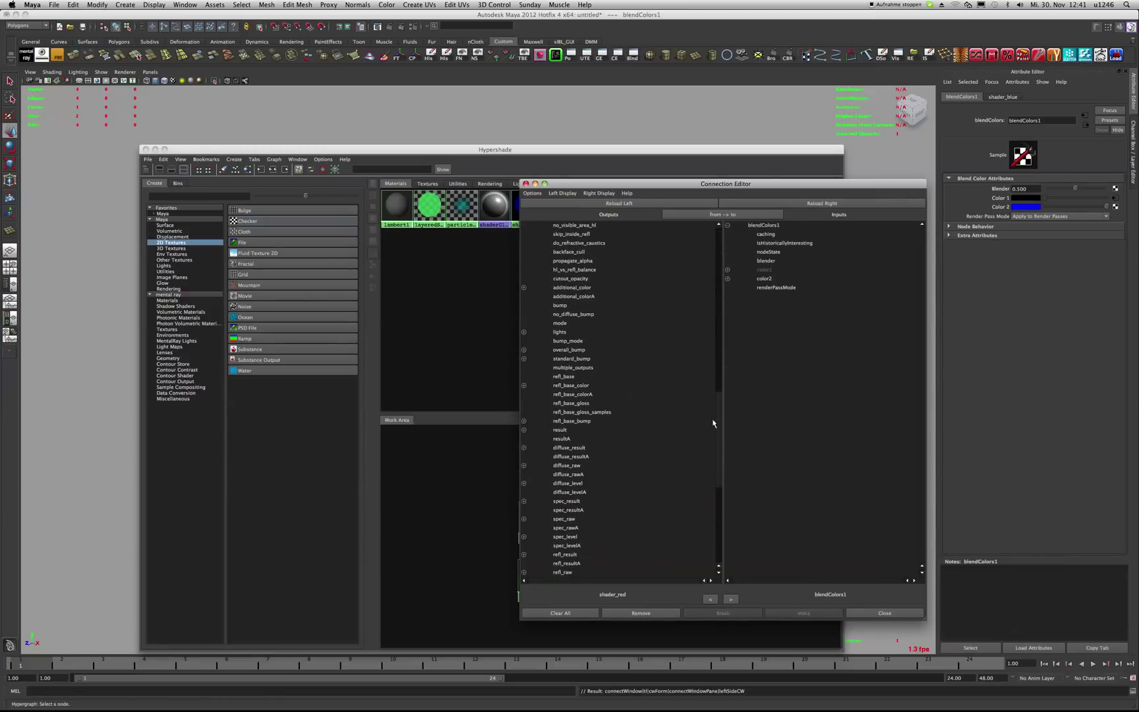
left_click(561, 430)
left_click(764, 279)
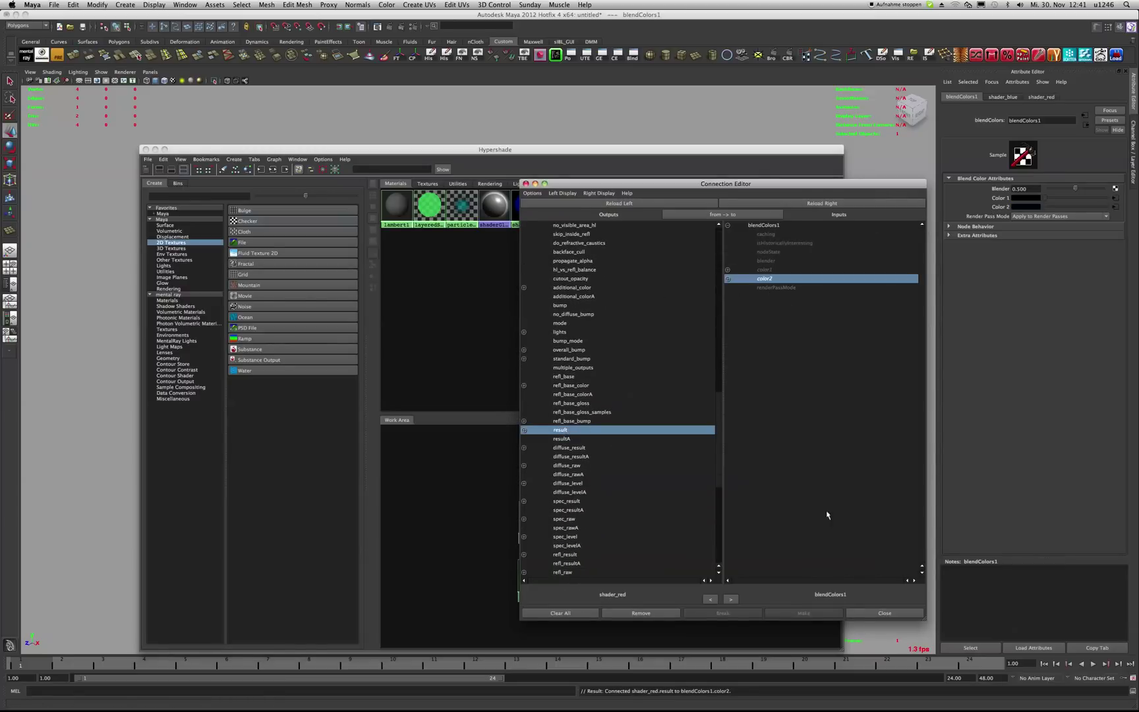
left_click(863, 614)
left_click_drag(611, 552, 609, 551)
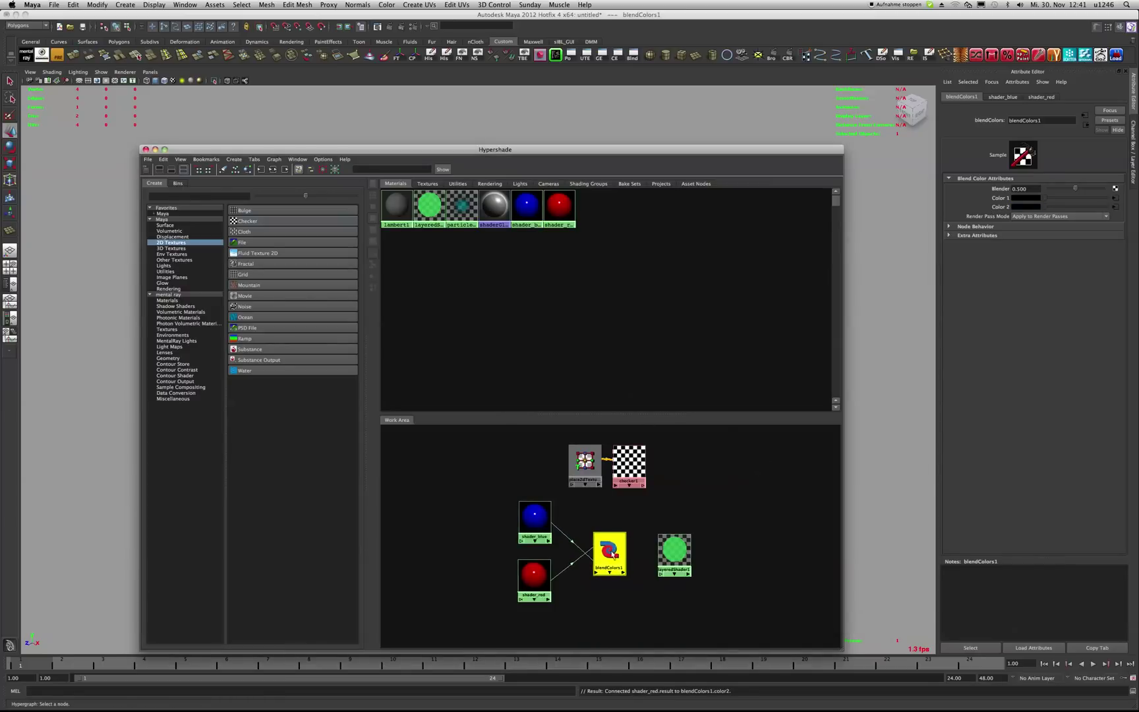
Step: Connect blendColors1's output to layeredShader1's inputs color
left_click(674, 550)
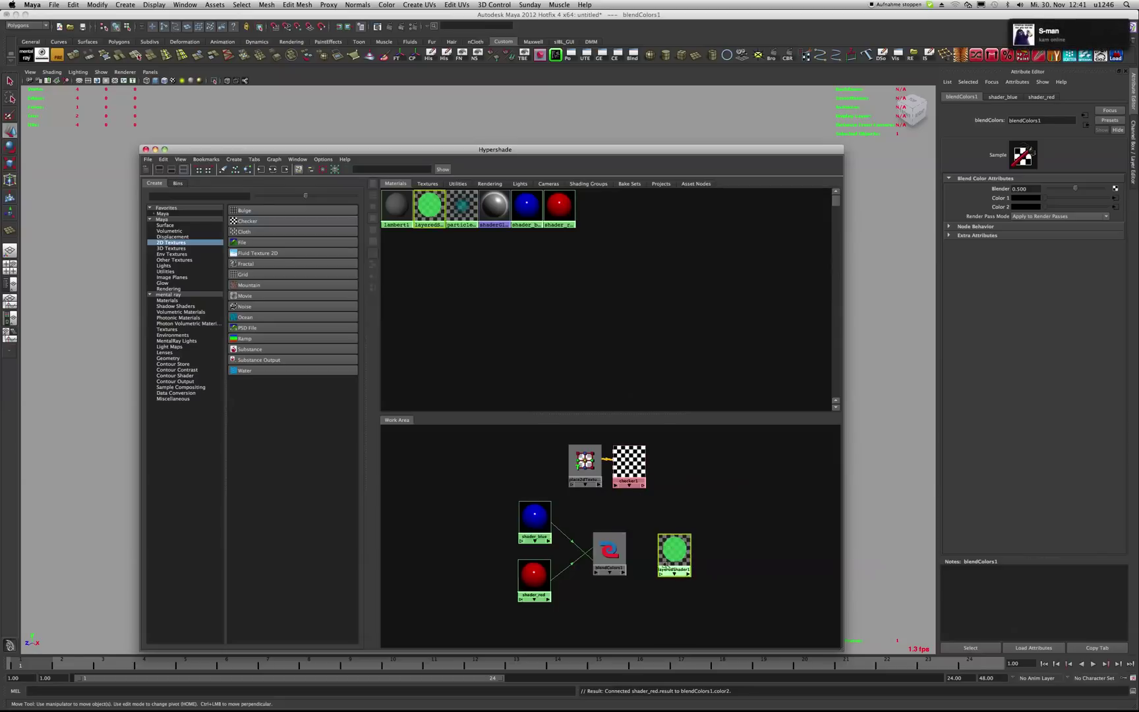
middle_click_drag(610, 552, 771, 382)
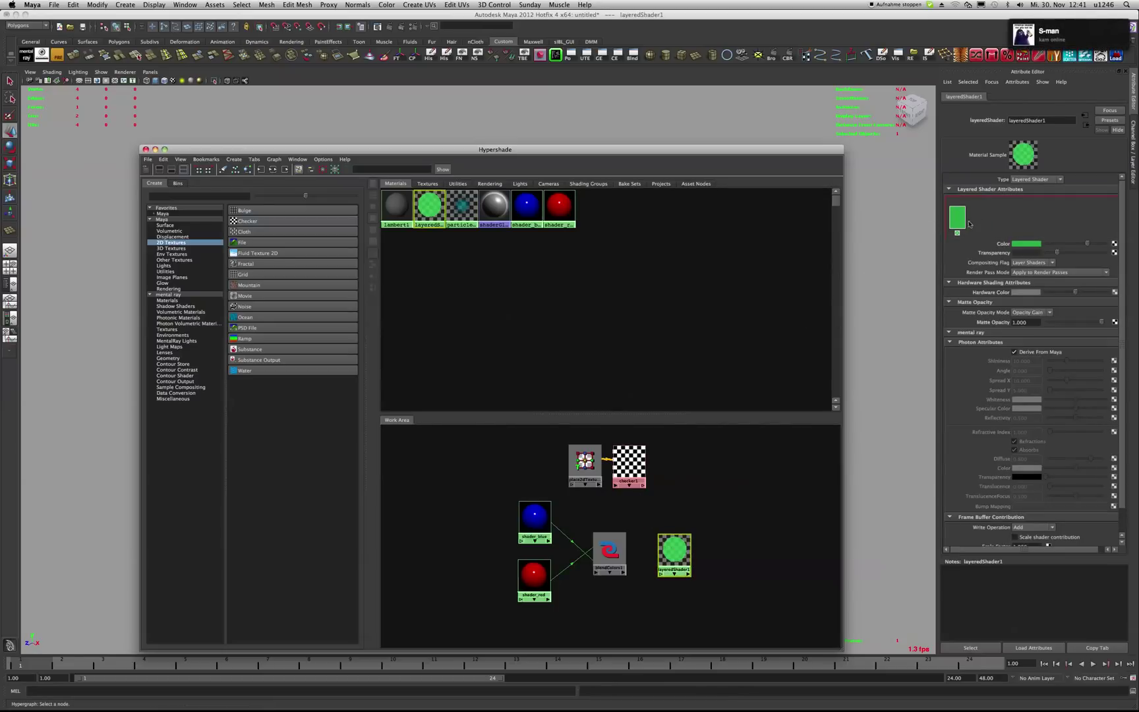
middle_click_drag(657, 545, 672, 549)
left_click(699, 564)
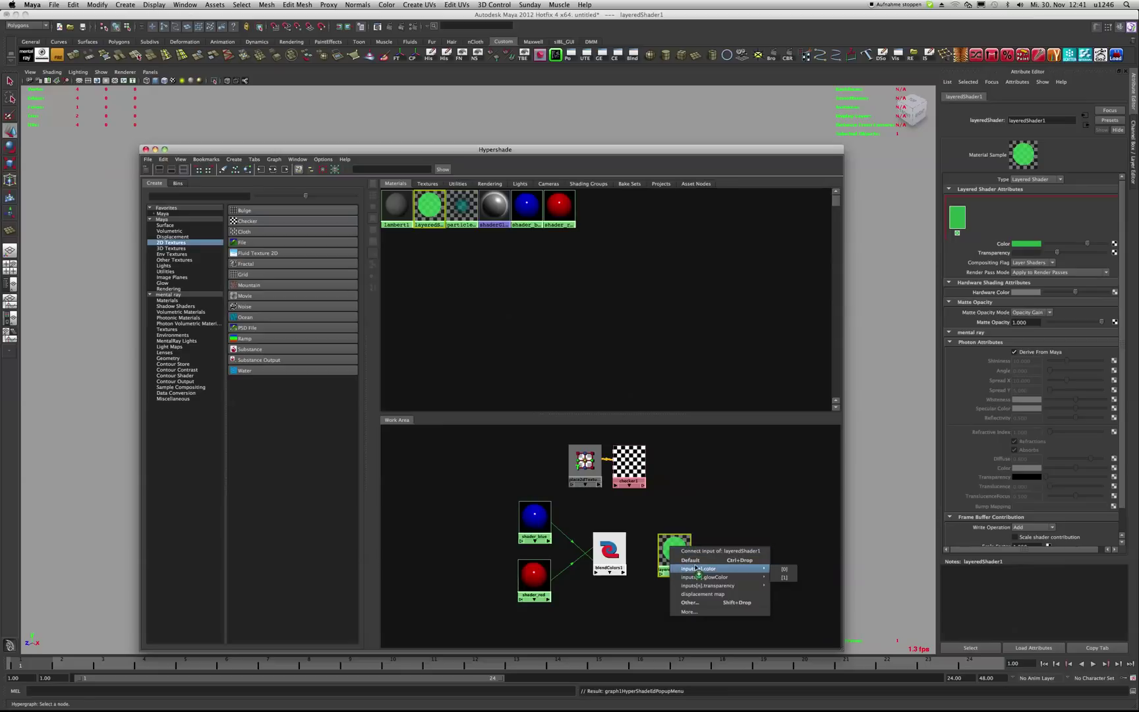
left_click(784, 577)
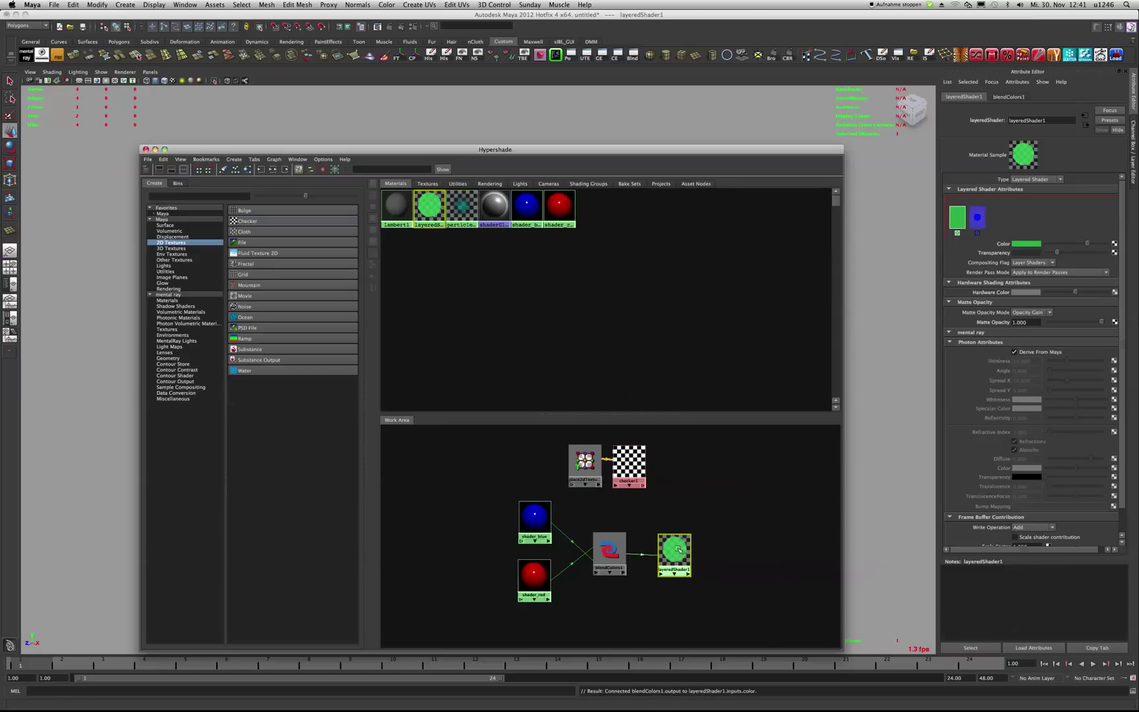
Step: Delete the extra green layers and make the blended layer fully opaque
left_click(962, 235)
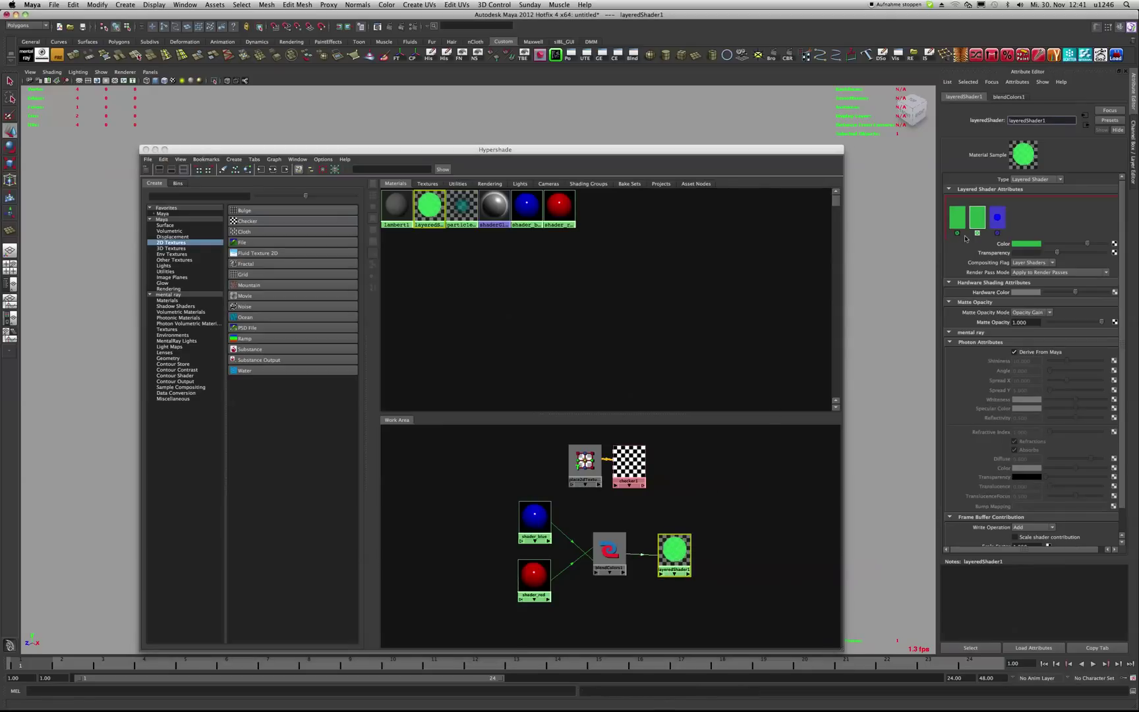
left_click(996, 221)
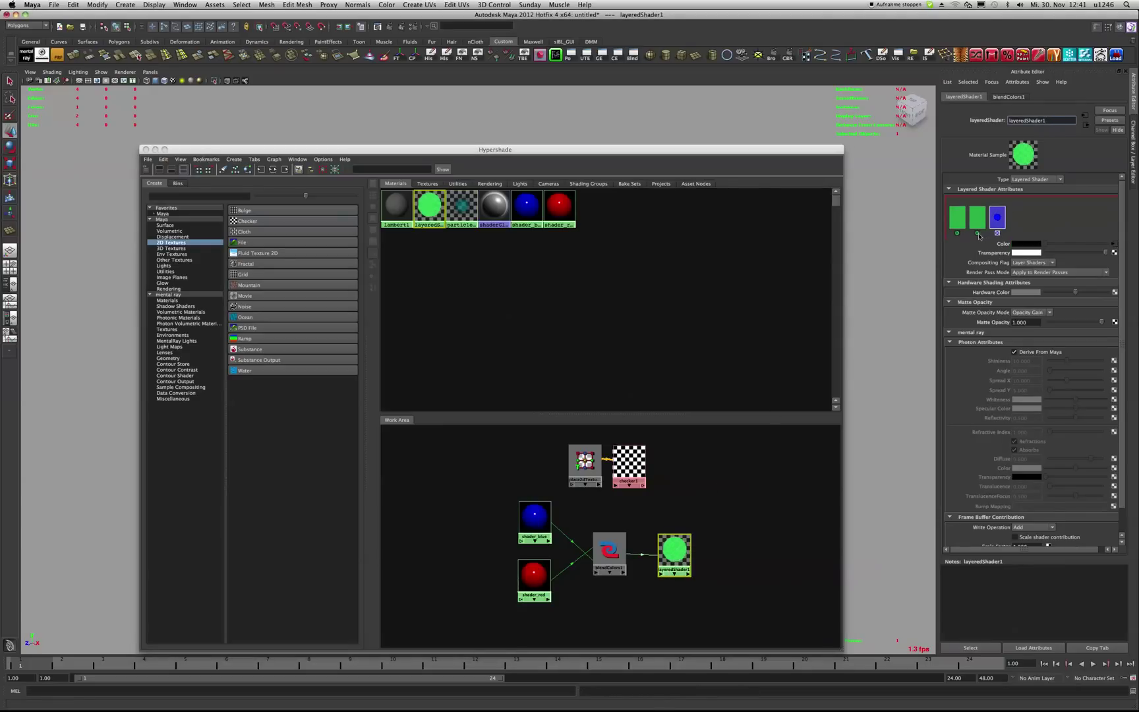
left_click(978, 234)
left_click(958, 234)
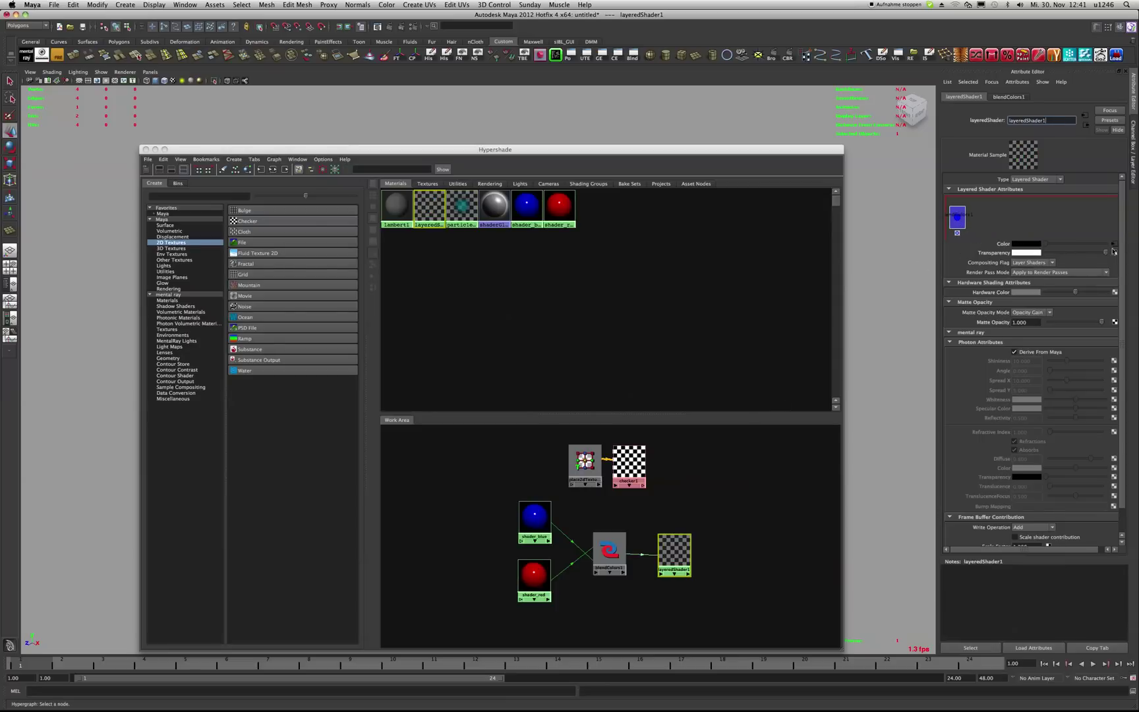
left_click_drag(1106, 254, 976, 267)
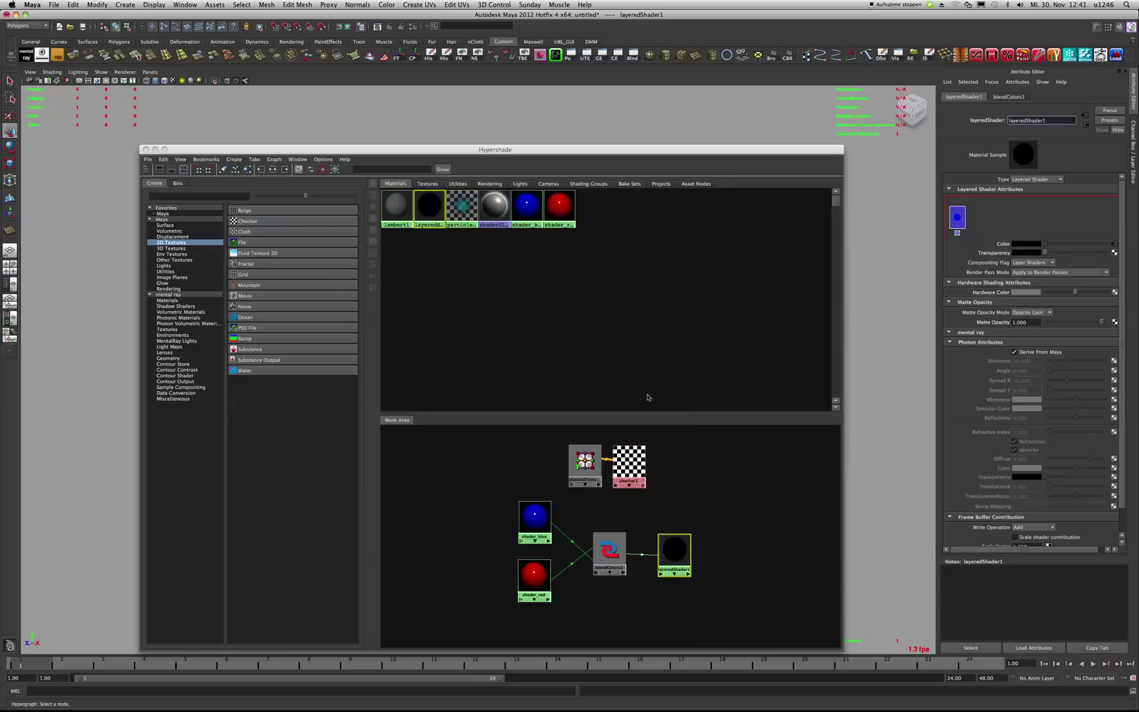
Step: Assign layeredShader1 to the plane
left_click_drag(462, 204, 470, 508)
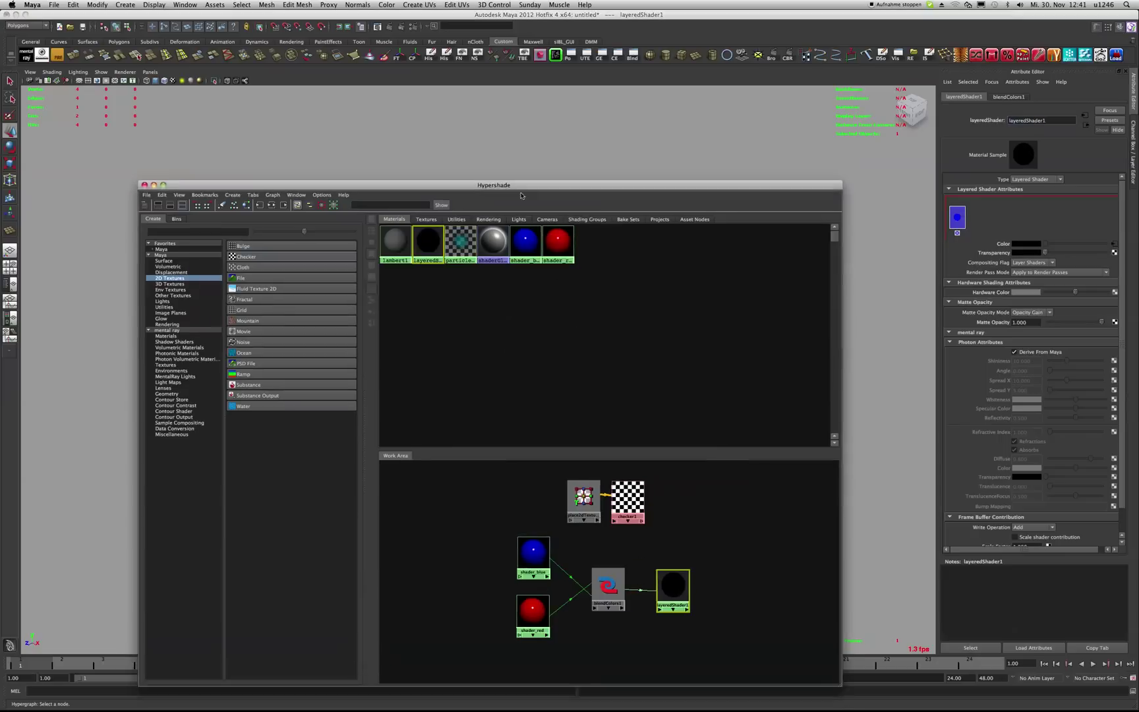
middle_click_drag(470, 507, 487, 380)
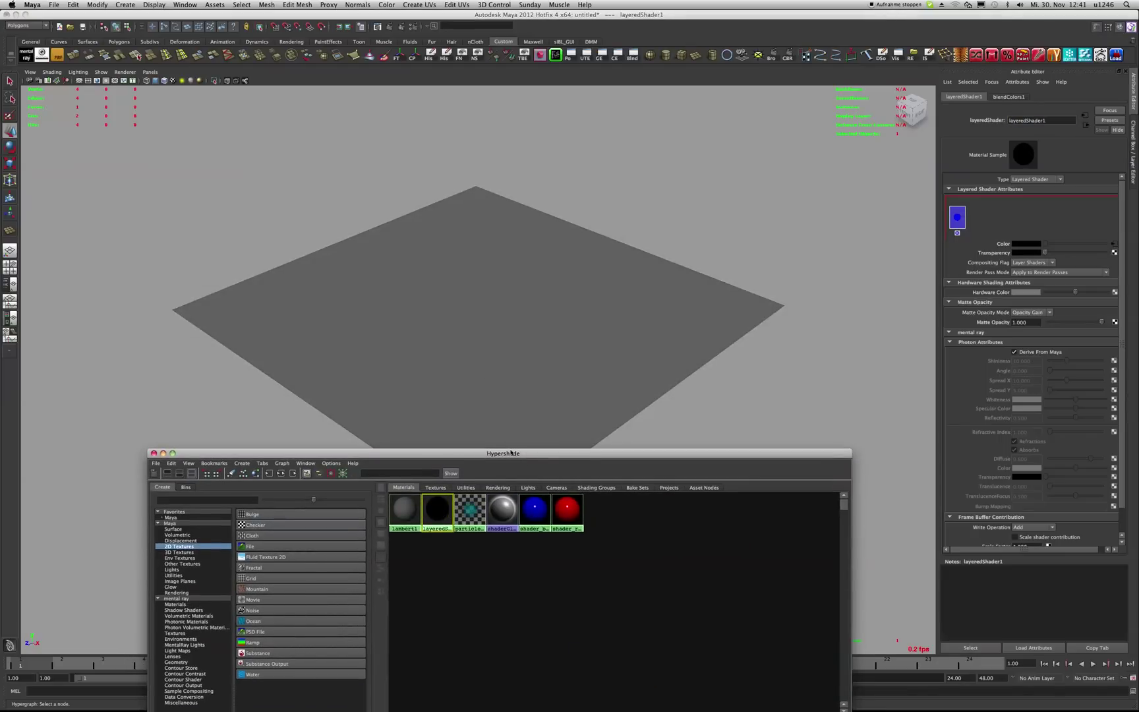
left_click_drag(511, 453, 510, 172)
Step: Set blendColors1's Blender to 0 and render the plane in mental ray
left_click(625, 573)
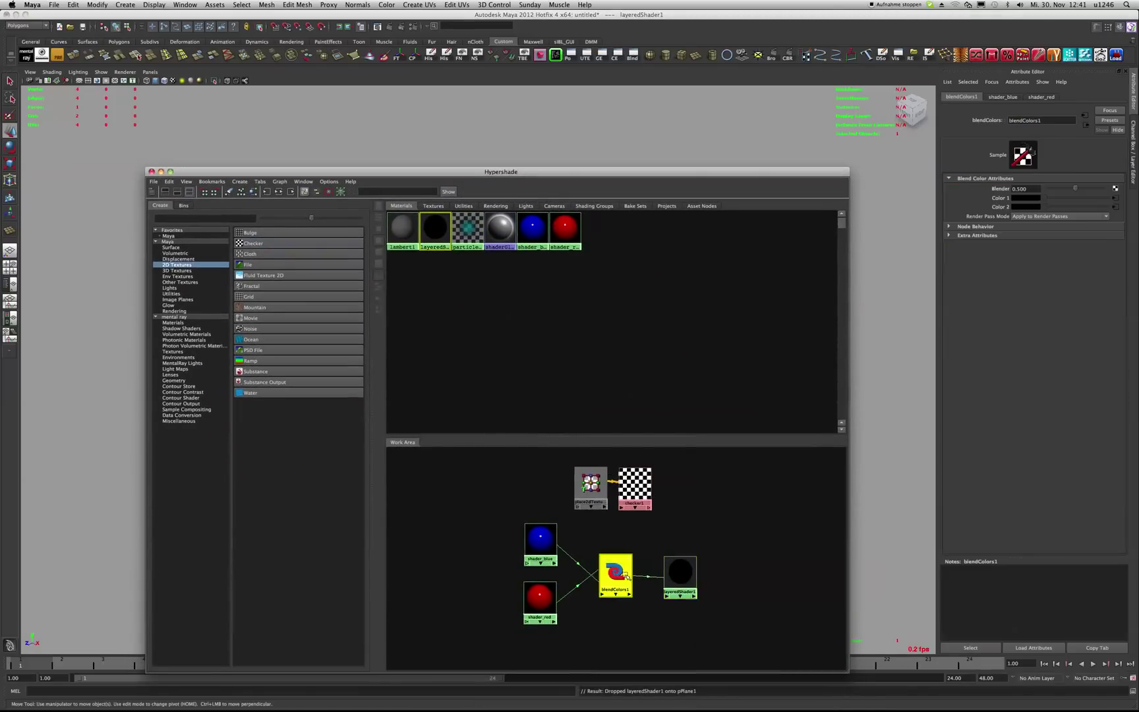
left_click_drag(1075, 189, 956, 201)
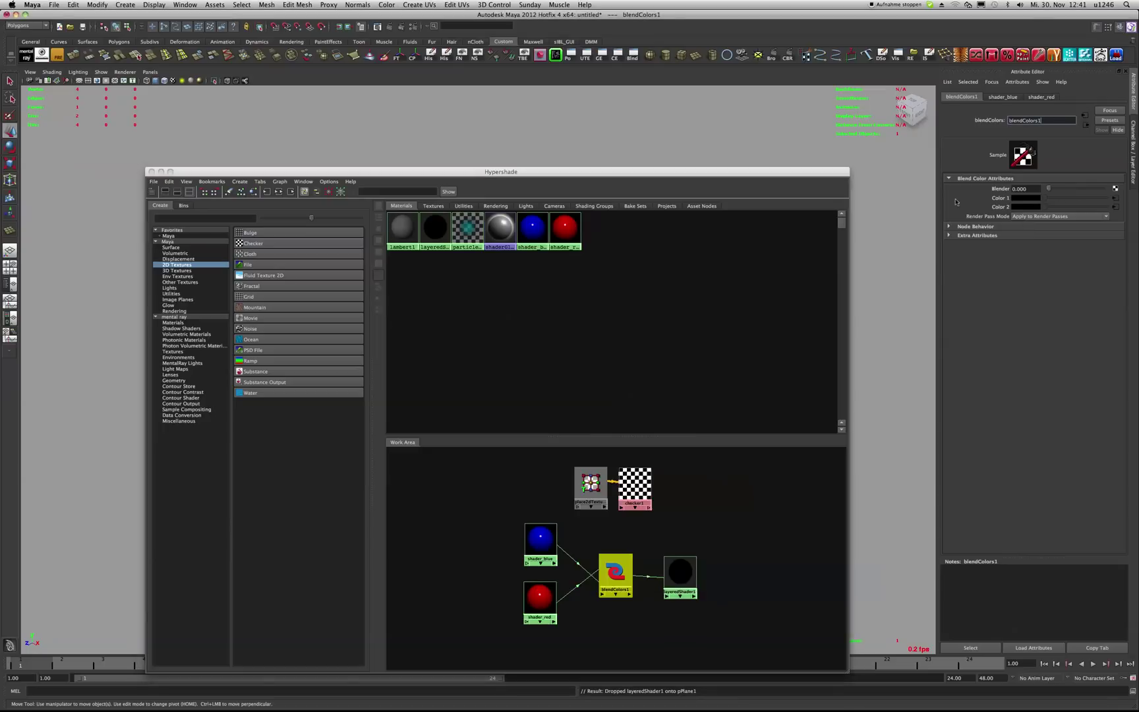
left_click(618, 171)
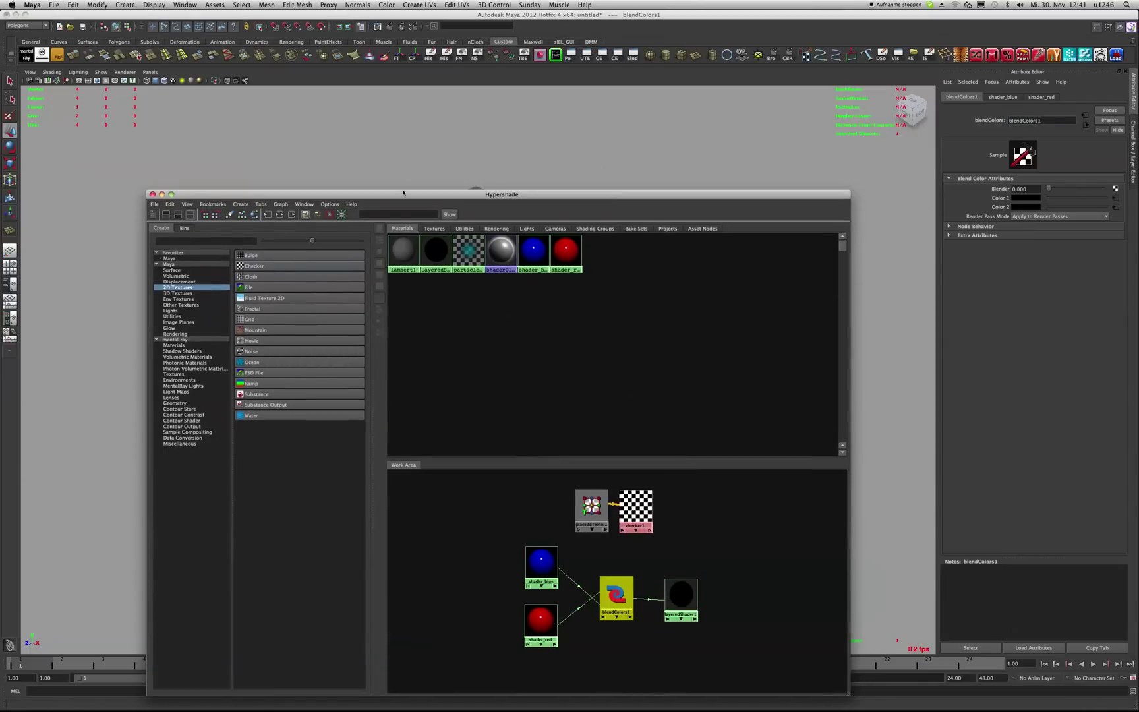
left_click_drag(403, 193, 424, 519)
left_click(473, 315)
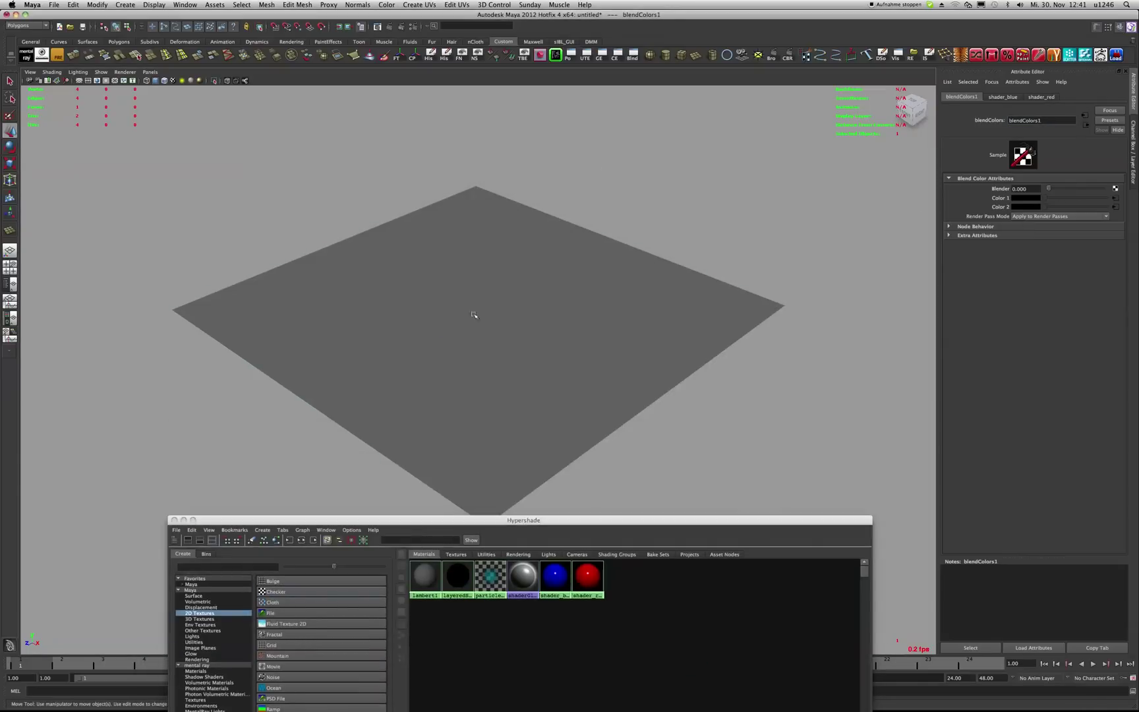
left_click(387, 27)
mouse_move(429, 438)
left_mouse_down()
mouse_move(424, 325)
mouse_move(301, 133)
left_mouse_up()
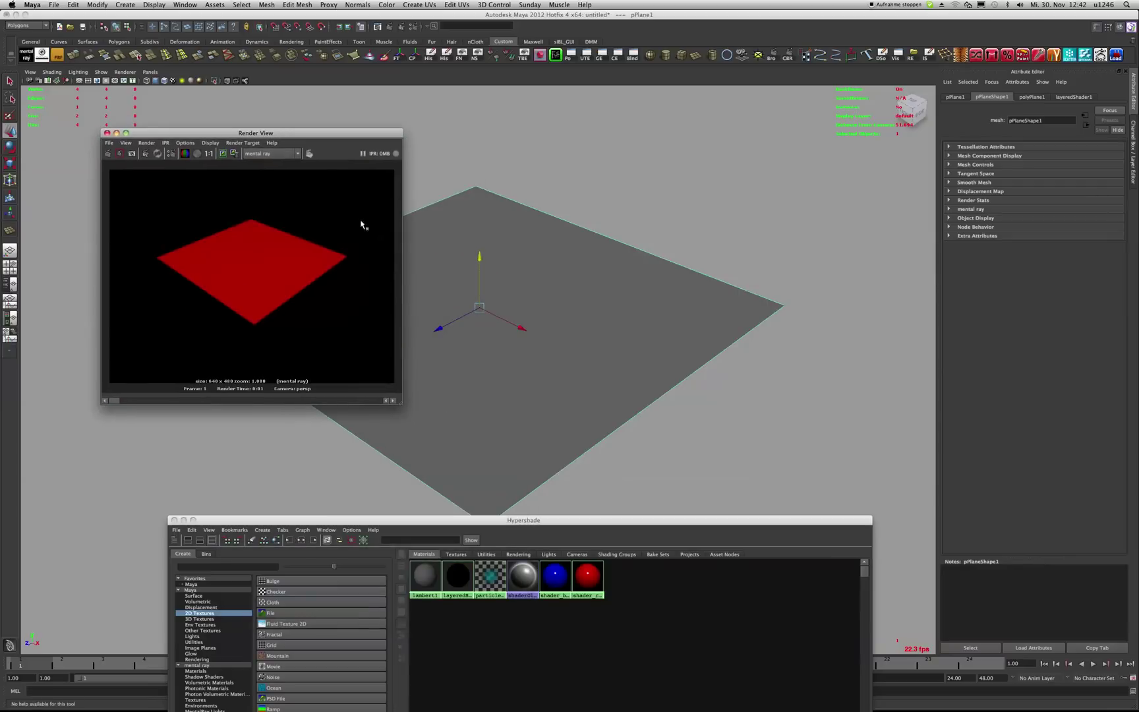
Step: Set the Blender to 1 and re-render the plane
left_click_drag(534, 517, 478, 203)
left_click(582, 603)
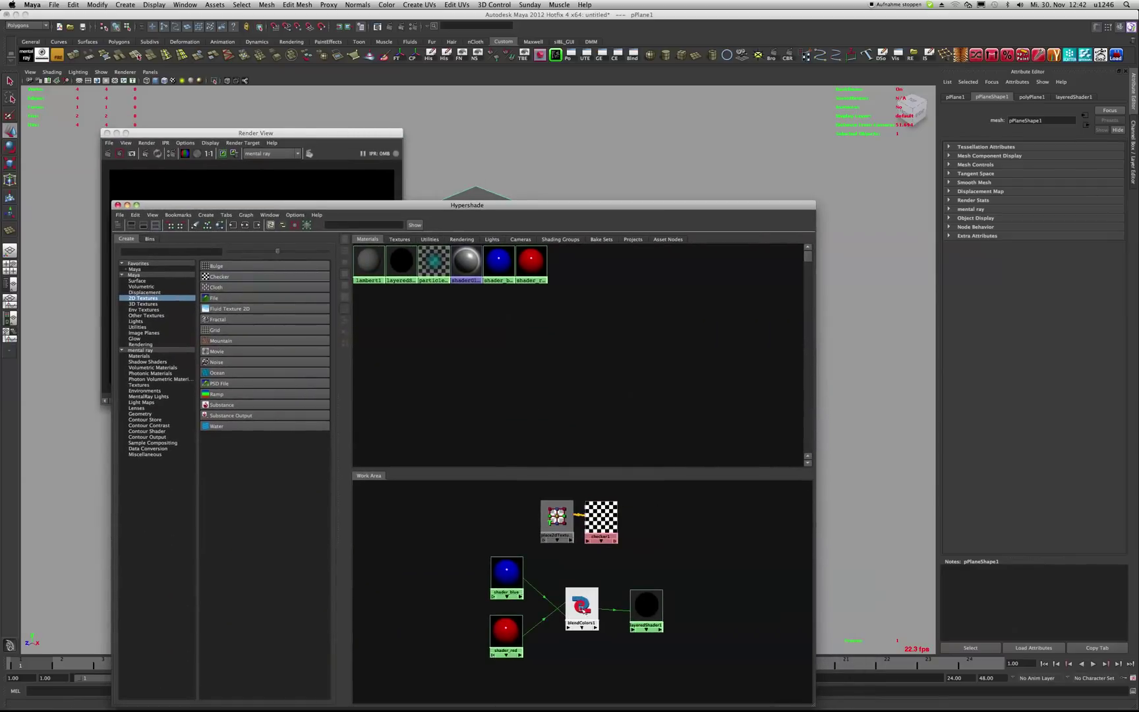
left_click_drag(1050, 191, 1103, 189)
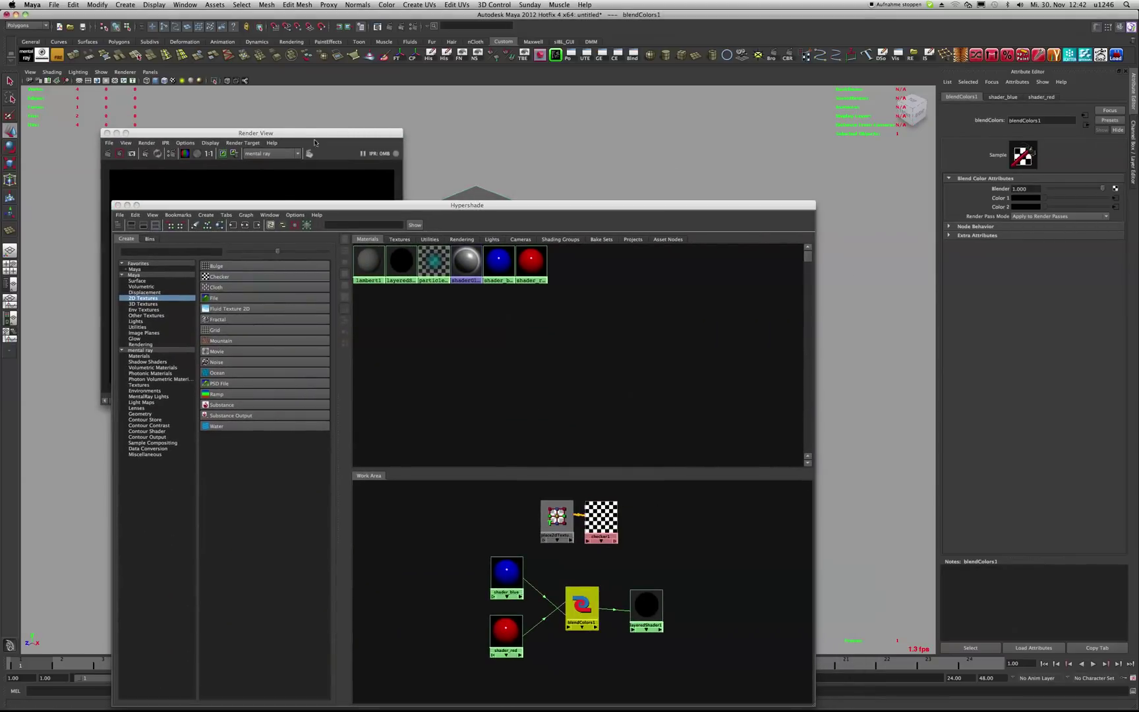
left_click_drag(198, 133, 202, 121)
left_click(127, 142)
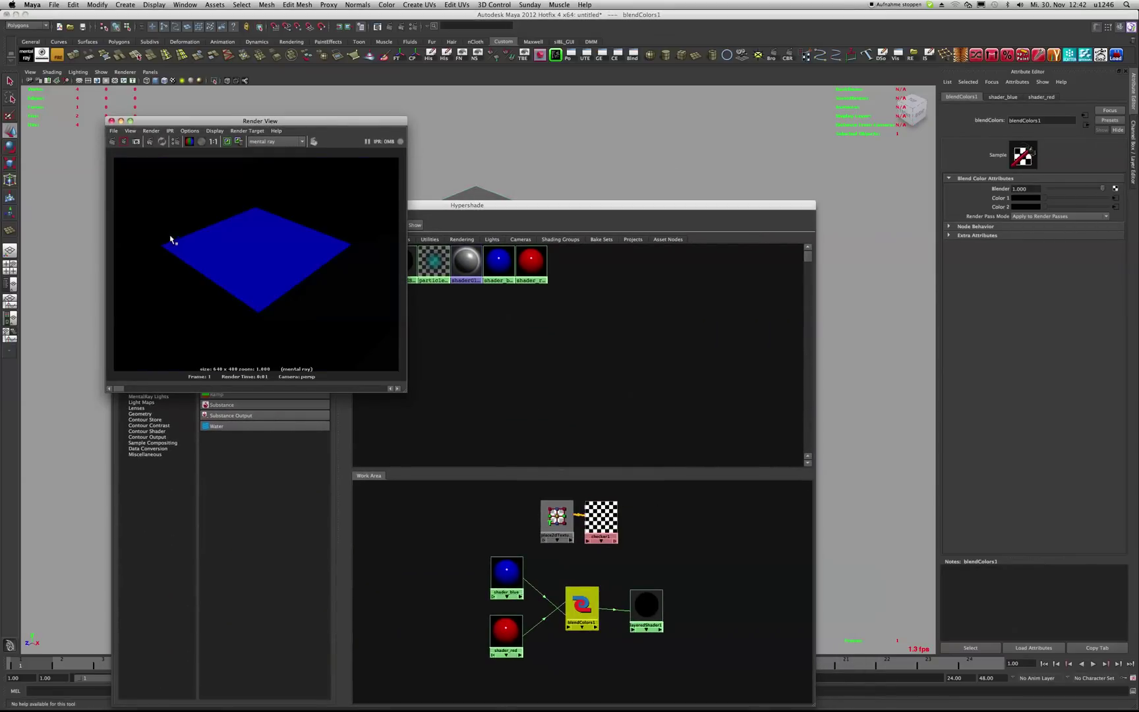
Step: Connect checker1 to the Blender and re-render to show the red-blue checker
middle_click_drag(600, 518, 987, 190)
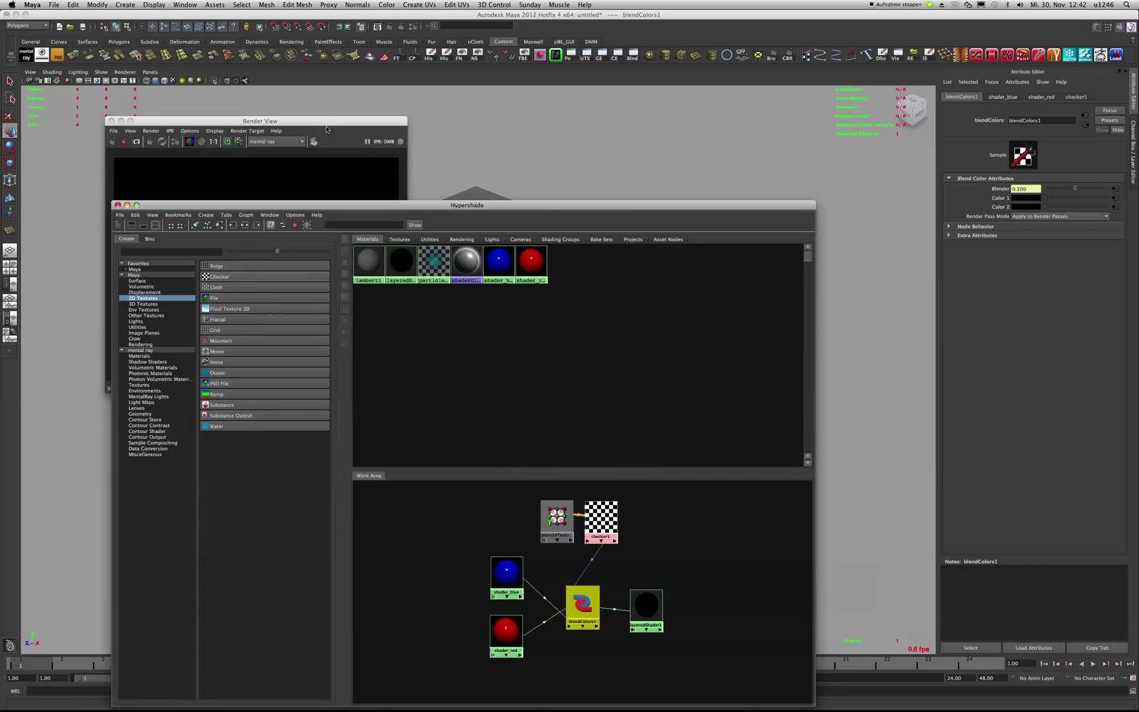
left_click_drag(326, 125, 336, 112)
left_click(135, 128)
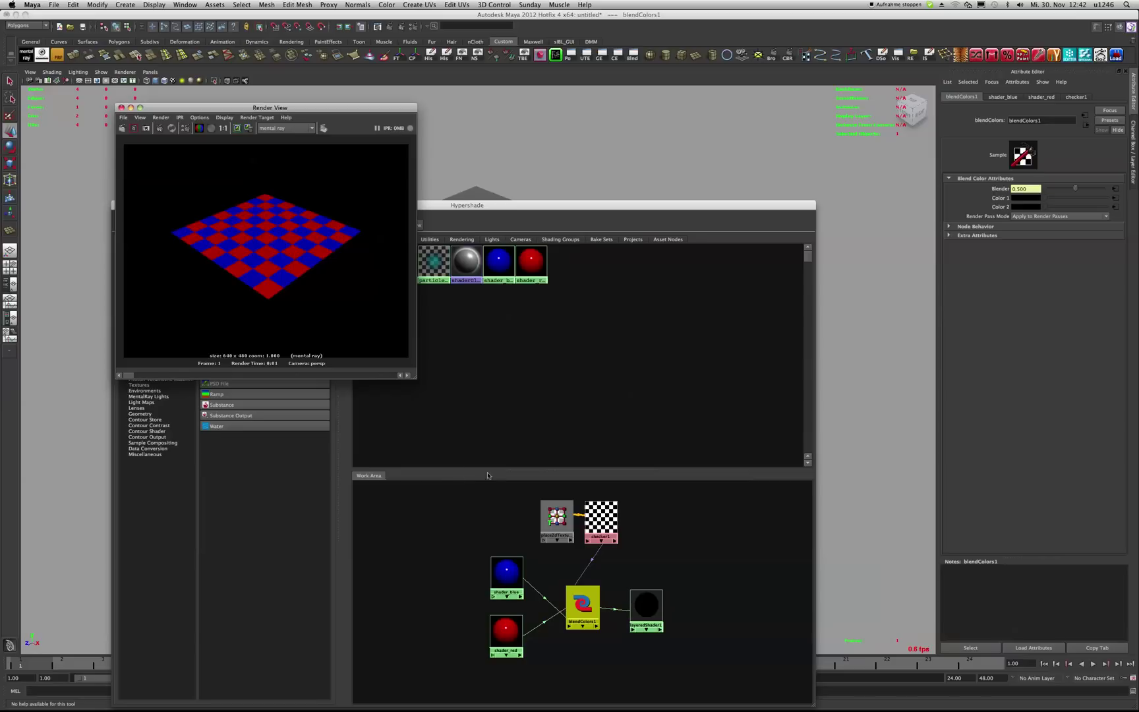
left_click(121, 107)
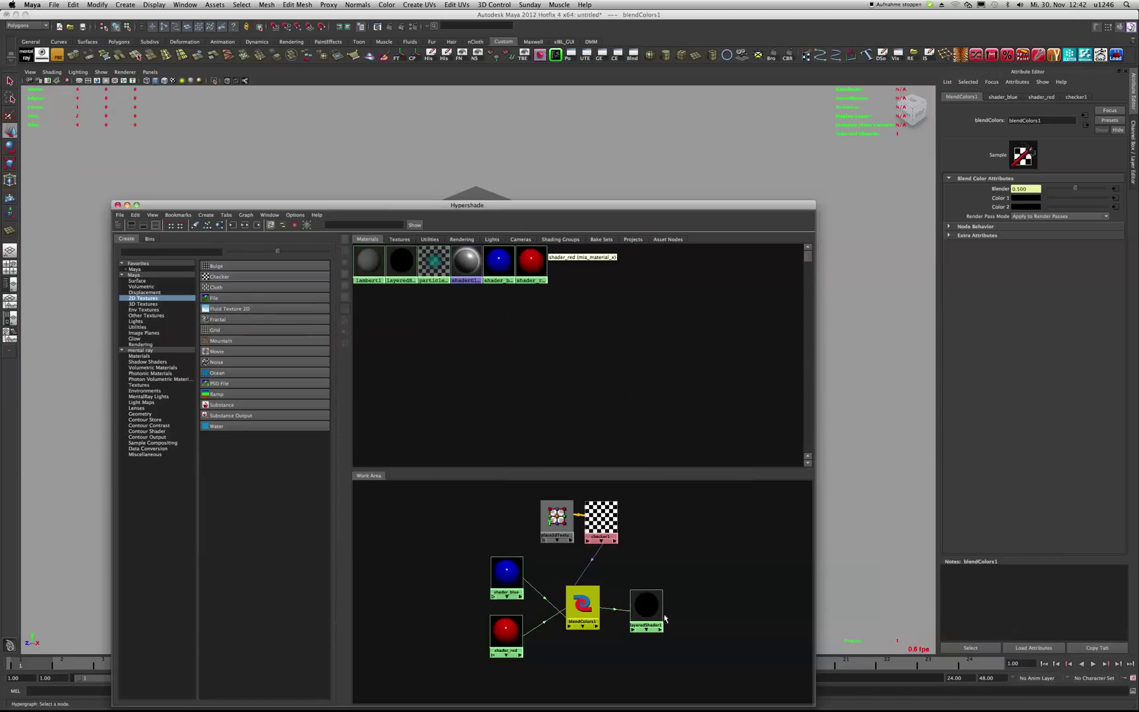
left_click_drag(581, 611, 581, 615)
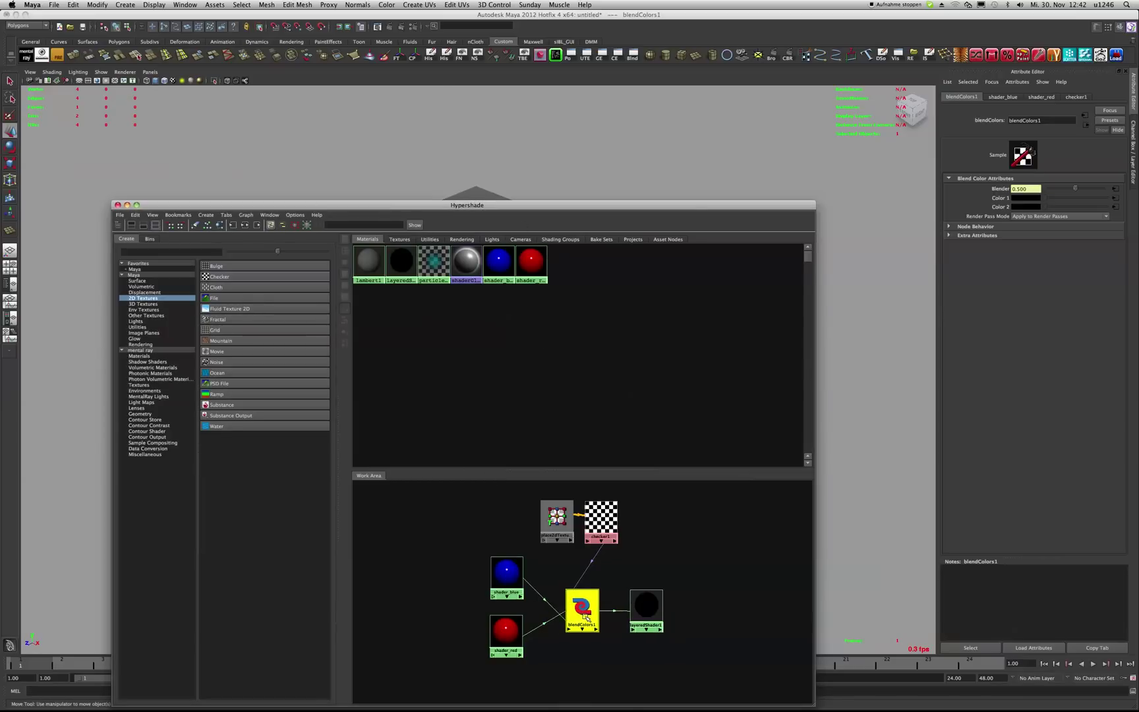
Step: Delete blendColors1 and drop shader_blue onto layeredShader1 for connection options
key("Delete")
left_click_drag(666, 623, 617, 614)
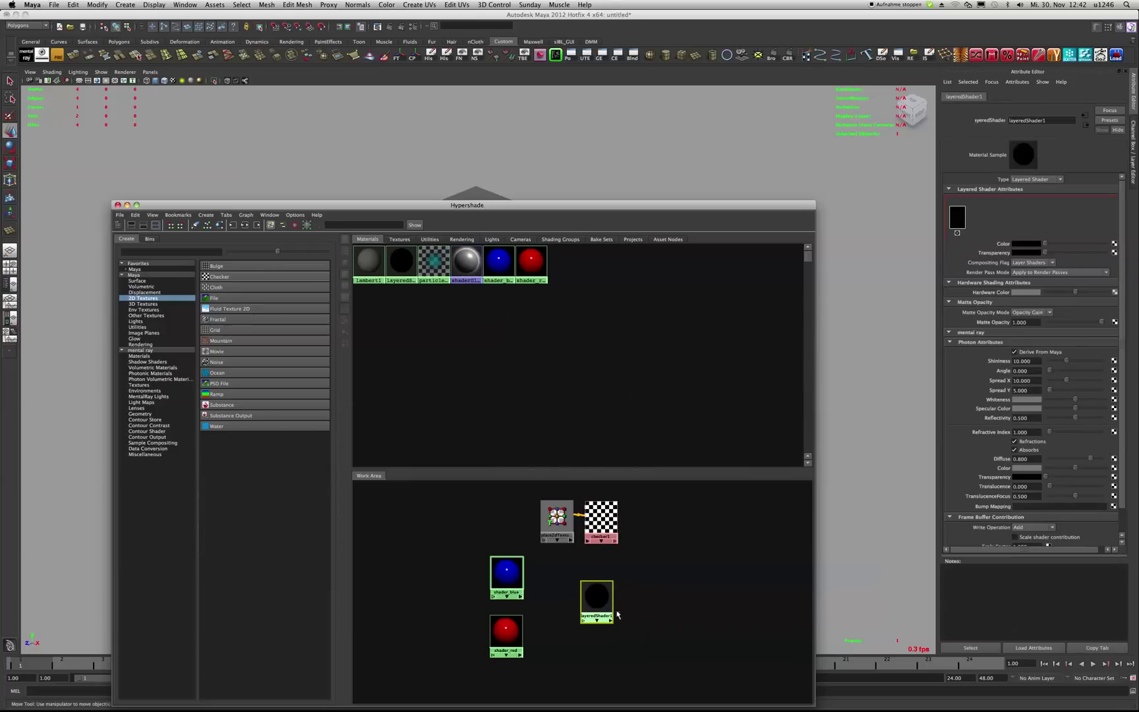
middle_click_drag(506, 572, 597, 596)
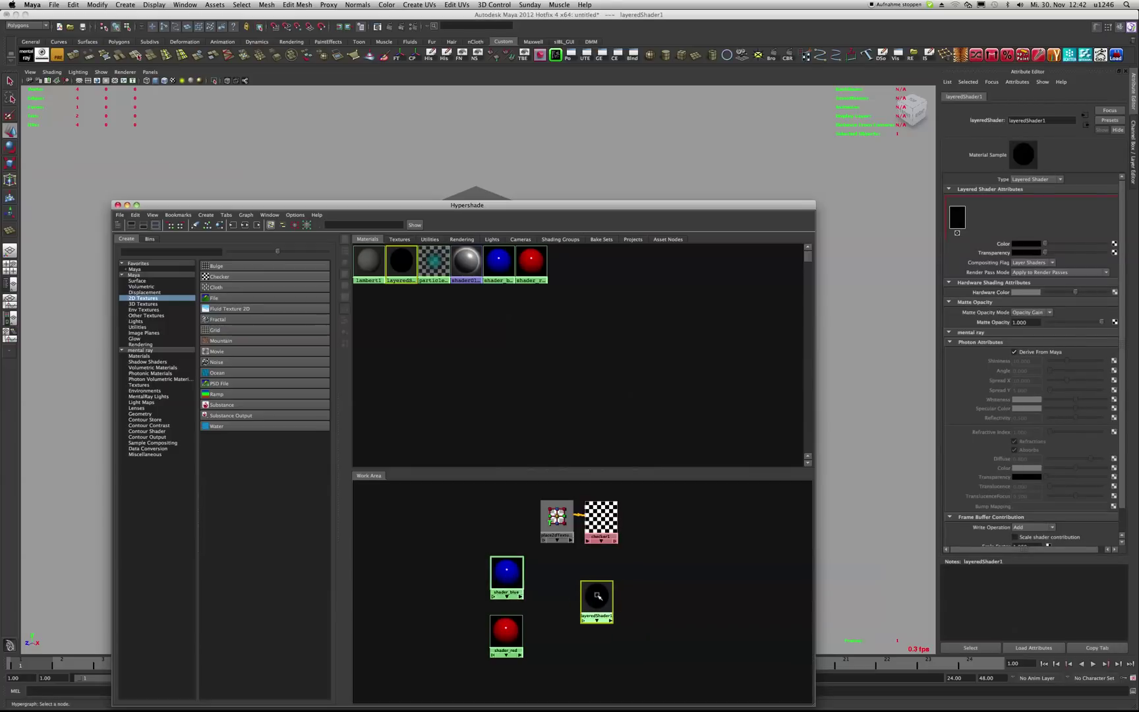
middle_click_drag(508, 577, 595, 599)
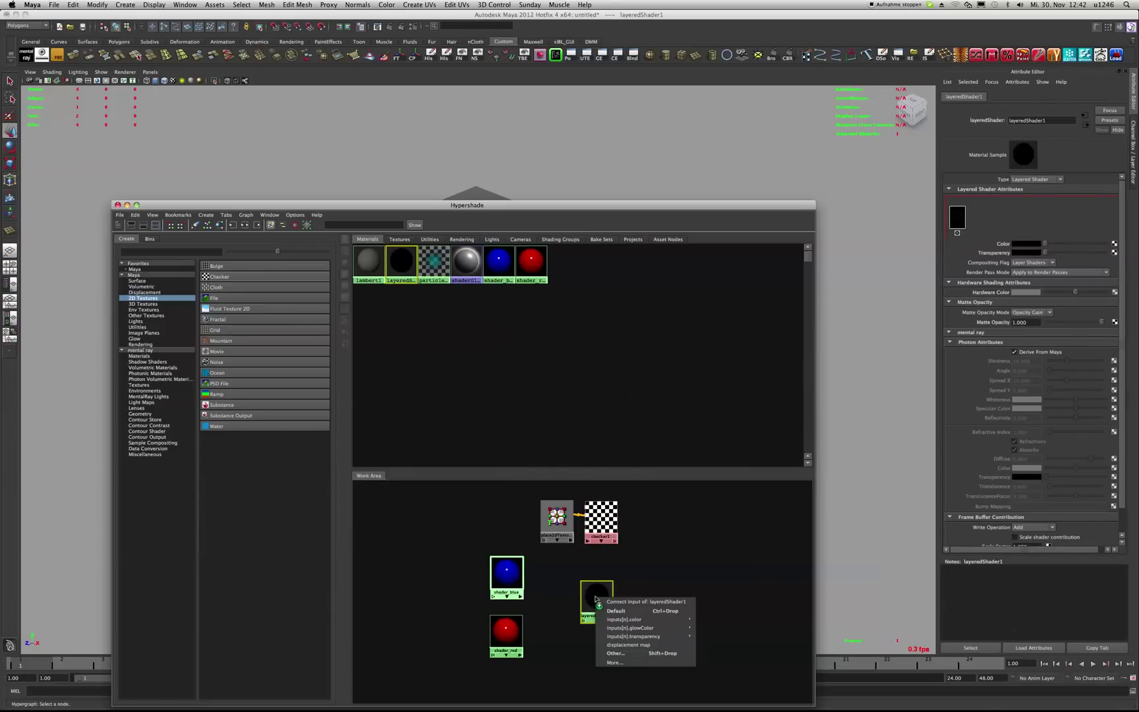
left_click(708, 631)
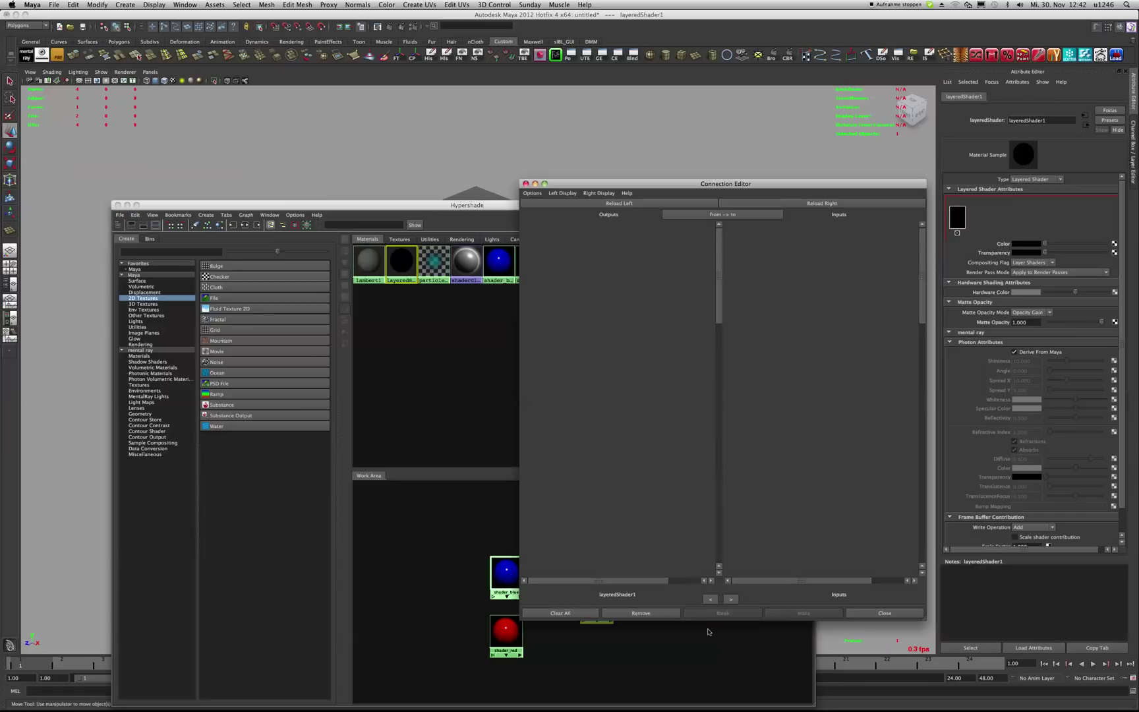
Step: Connect shader_blue's result to layeredShader1's inputs[2].color
left_click_drag(714, 289, 713, 400)
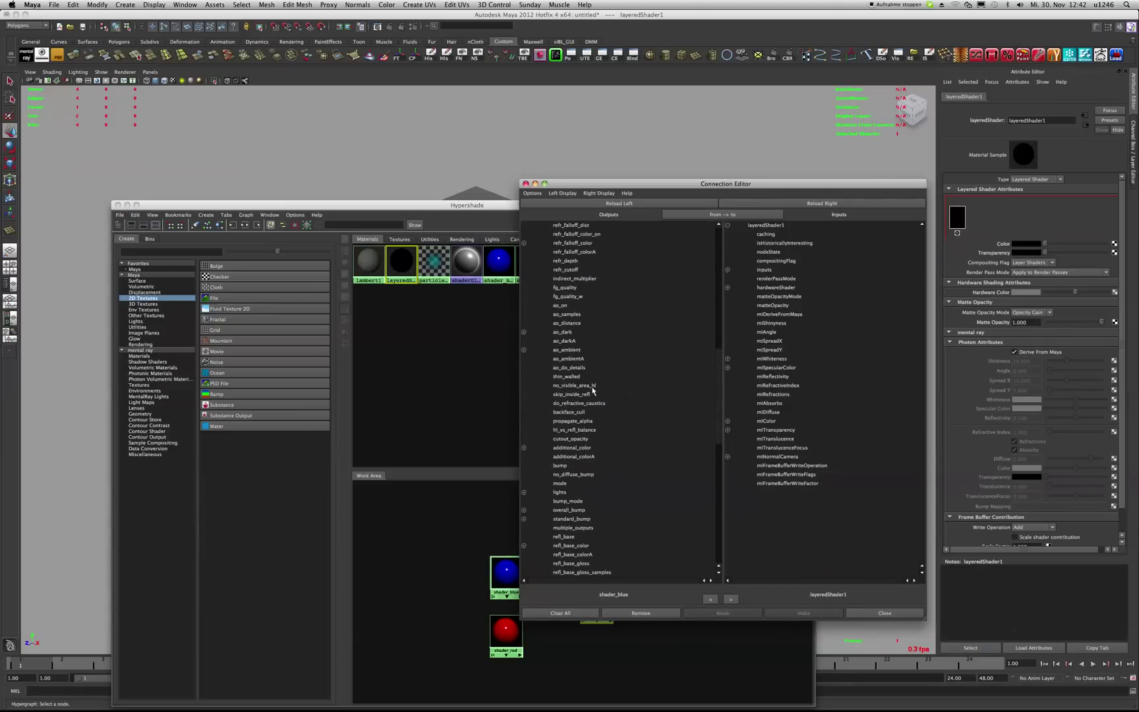
left_click_drag(710, 346, 719, 422)
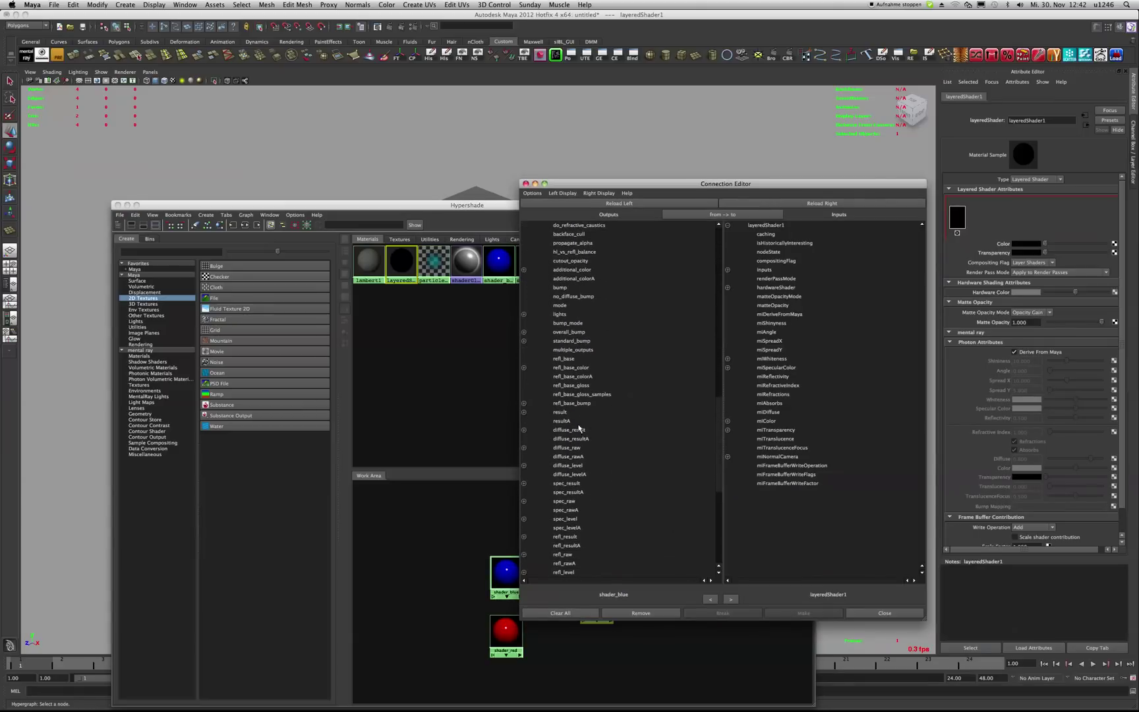
left_click(613, 412)
left_click(728, 270)
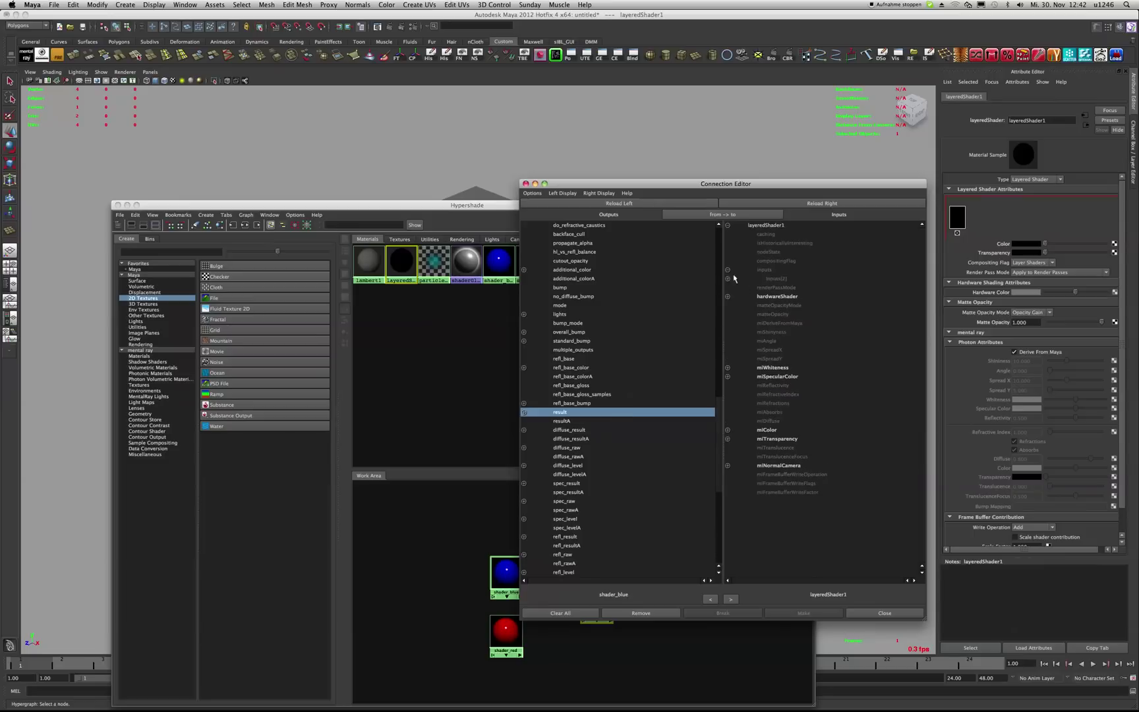
left_click(728, 279)
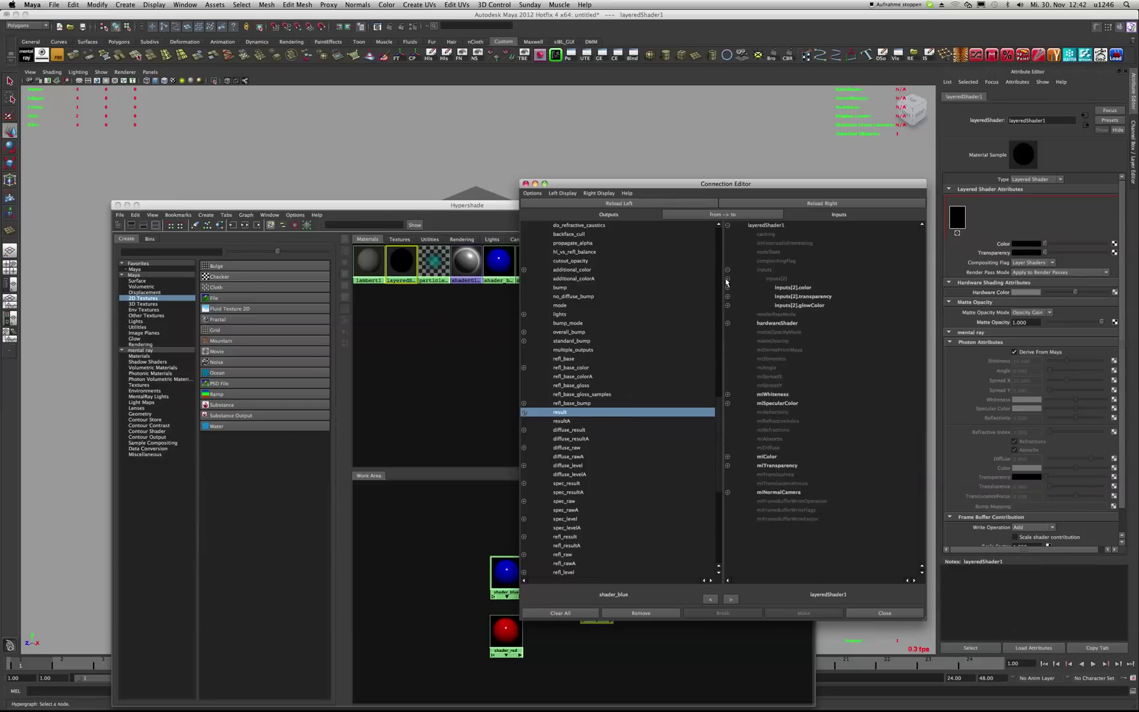
left_click(803, 288)
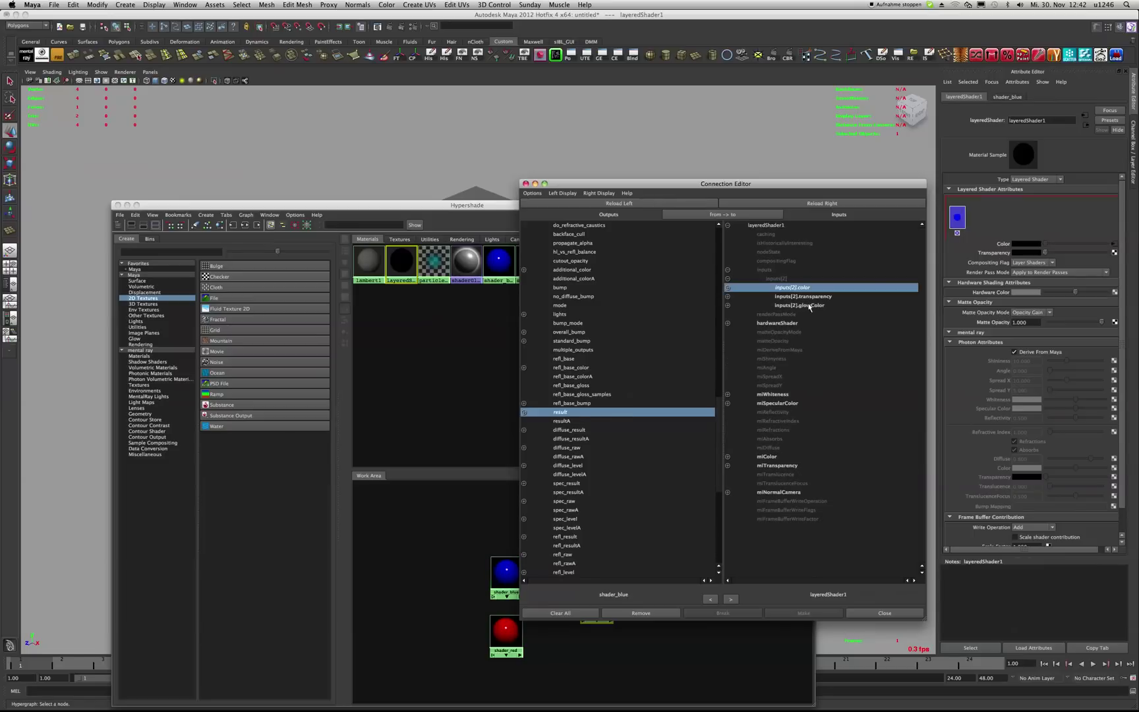
left_click(885, 612)
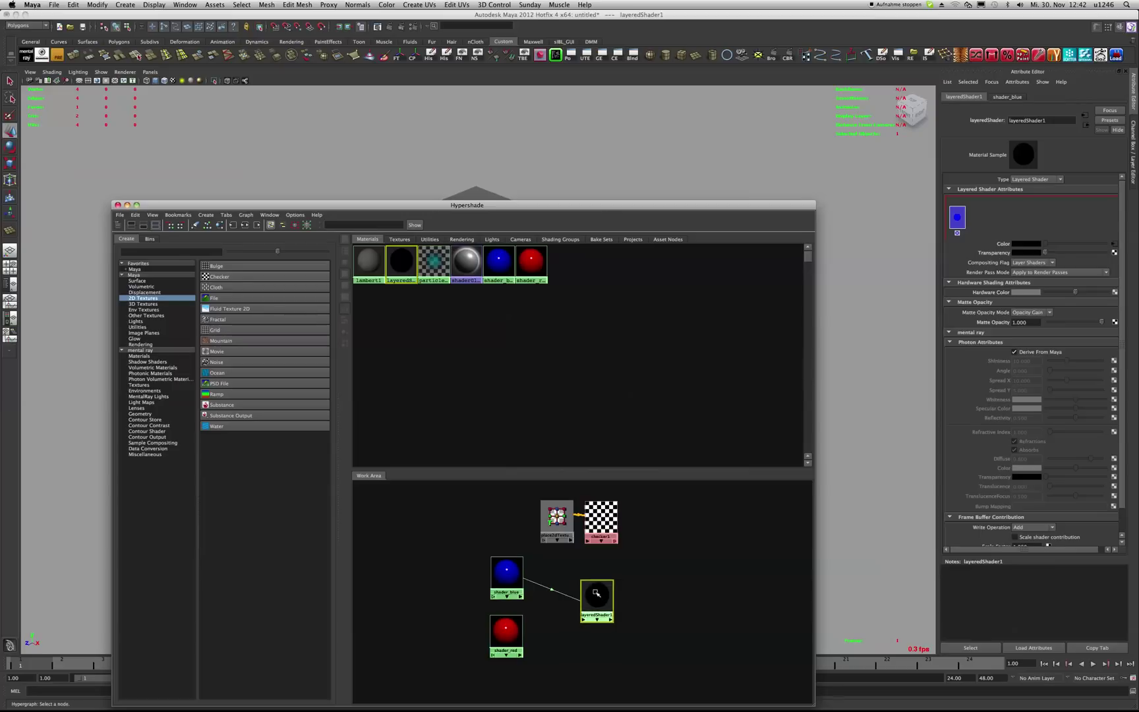
Step: Add a layer and connect shader_red's result to layeredShader1's inputs[3].color
left_click(978, 218)
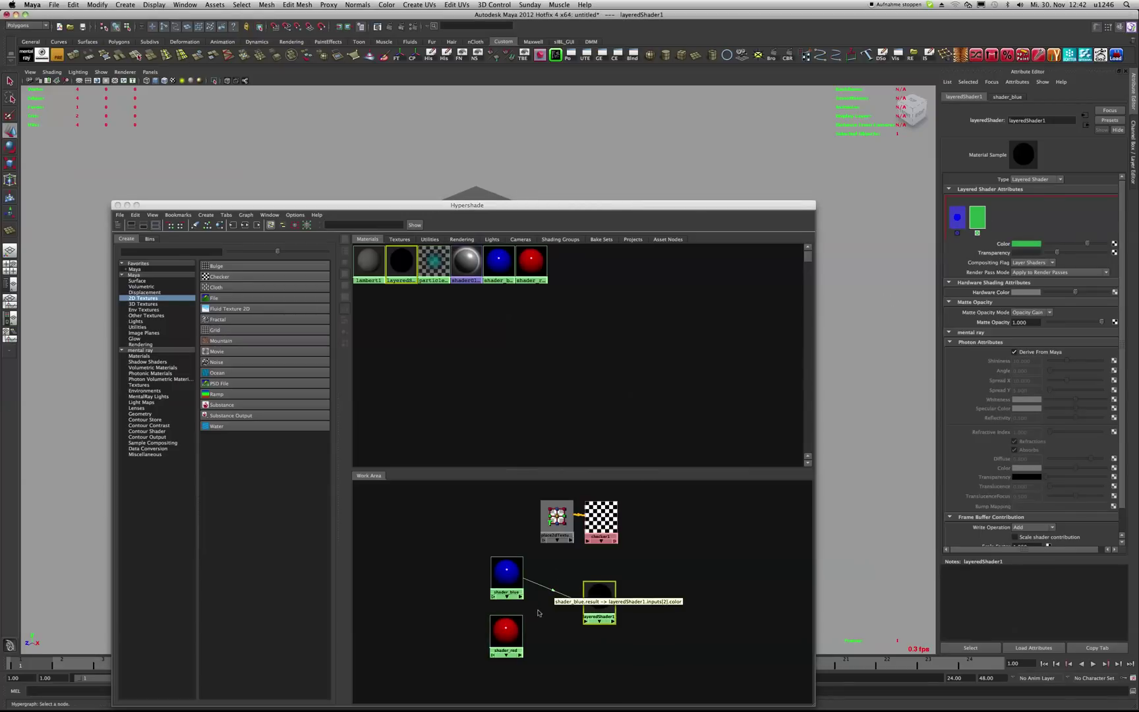
middle_click_drag(506, 632, 597, 598)
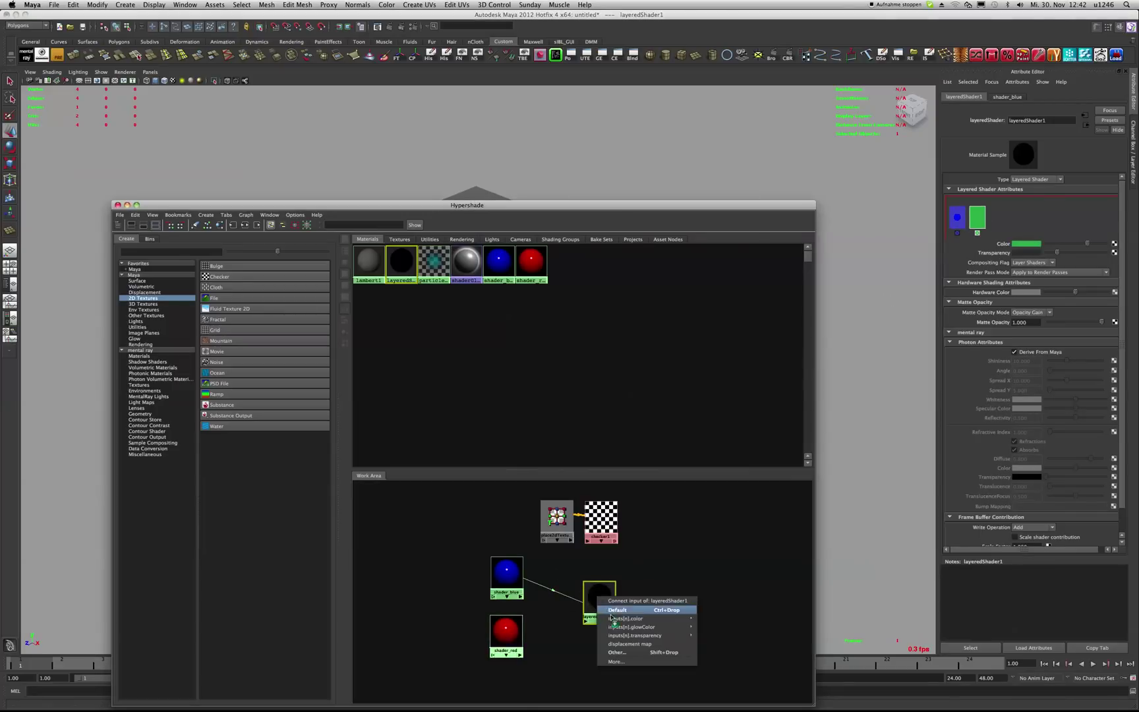
left_click(715, 644)
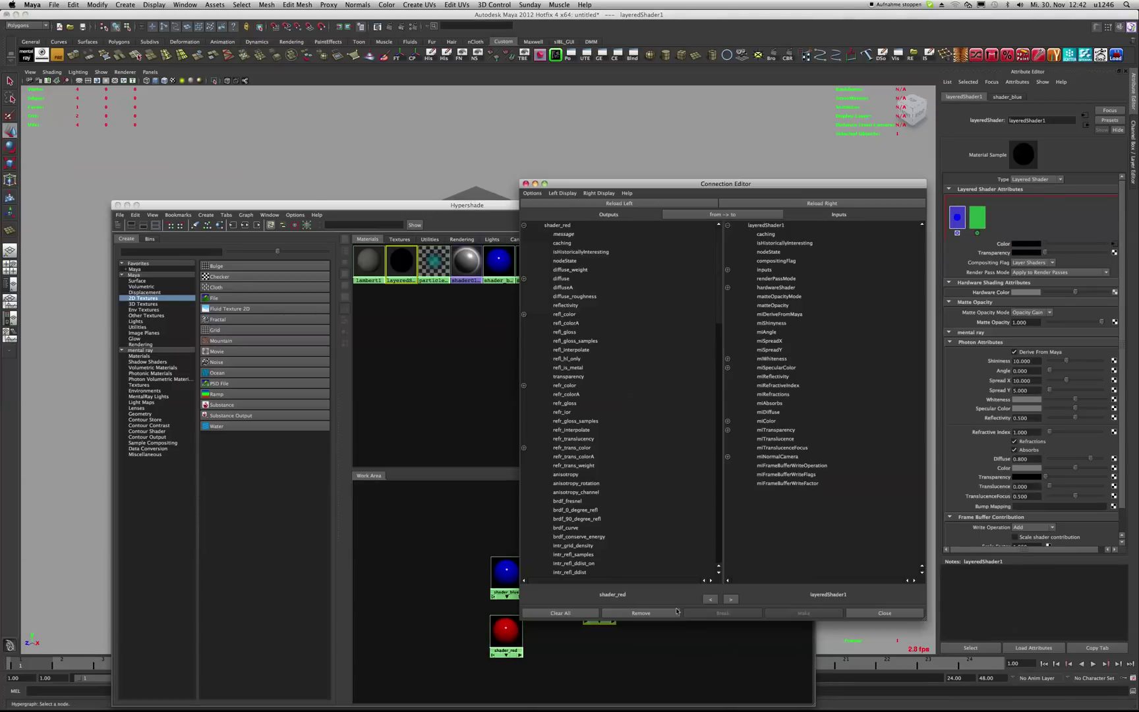
left_click_drag(719, 318, 713, 466)
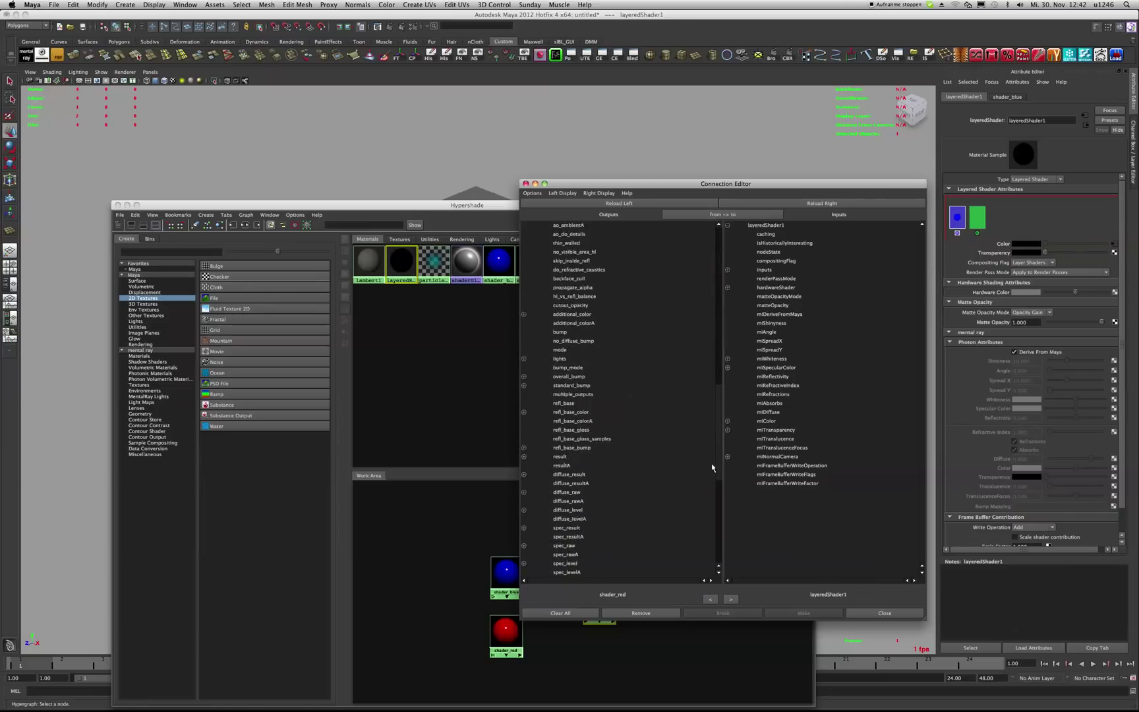
left_click(578, 403)
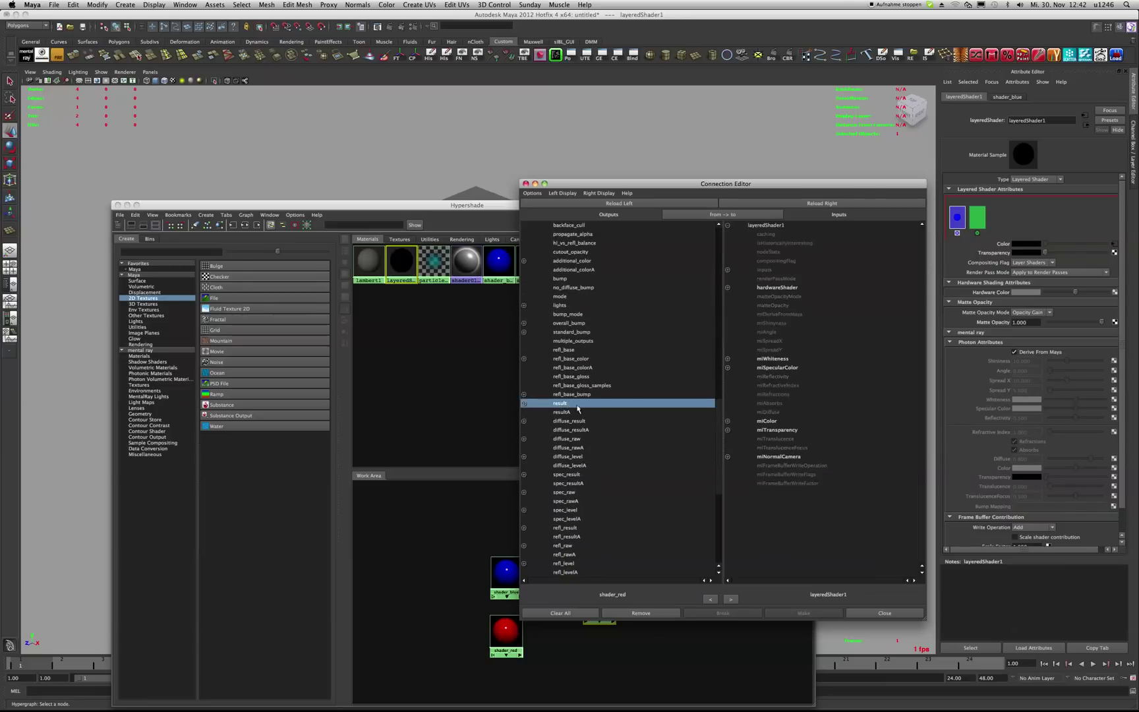
left_click(728, 270)
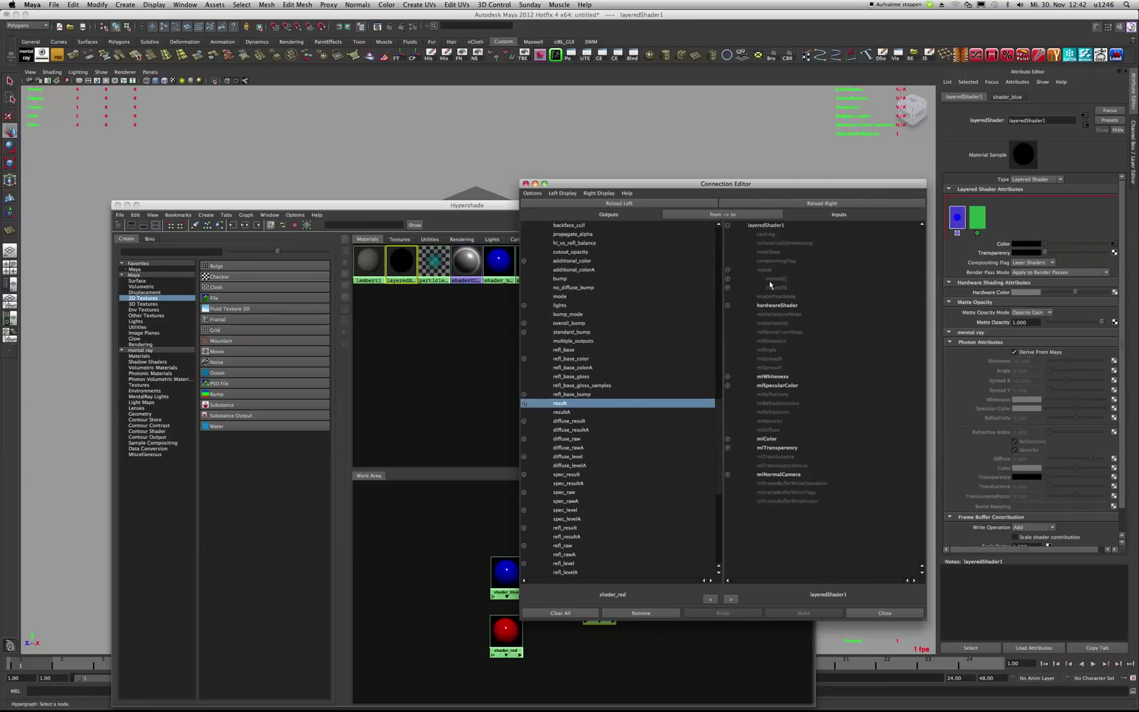
left_click(728, 278)
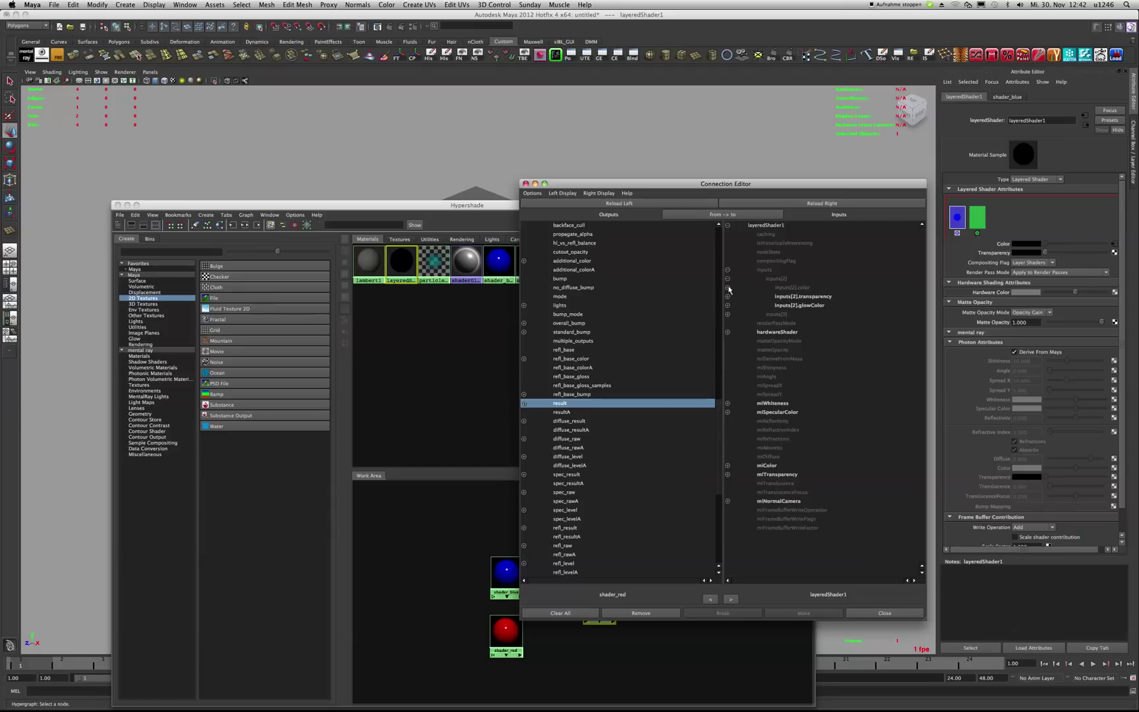
left_click(728, 279)
left_click(795, 298)
left_click(877, 610)
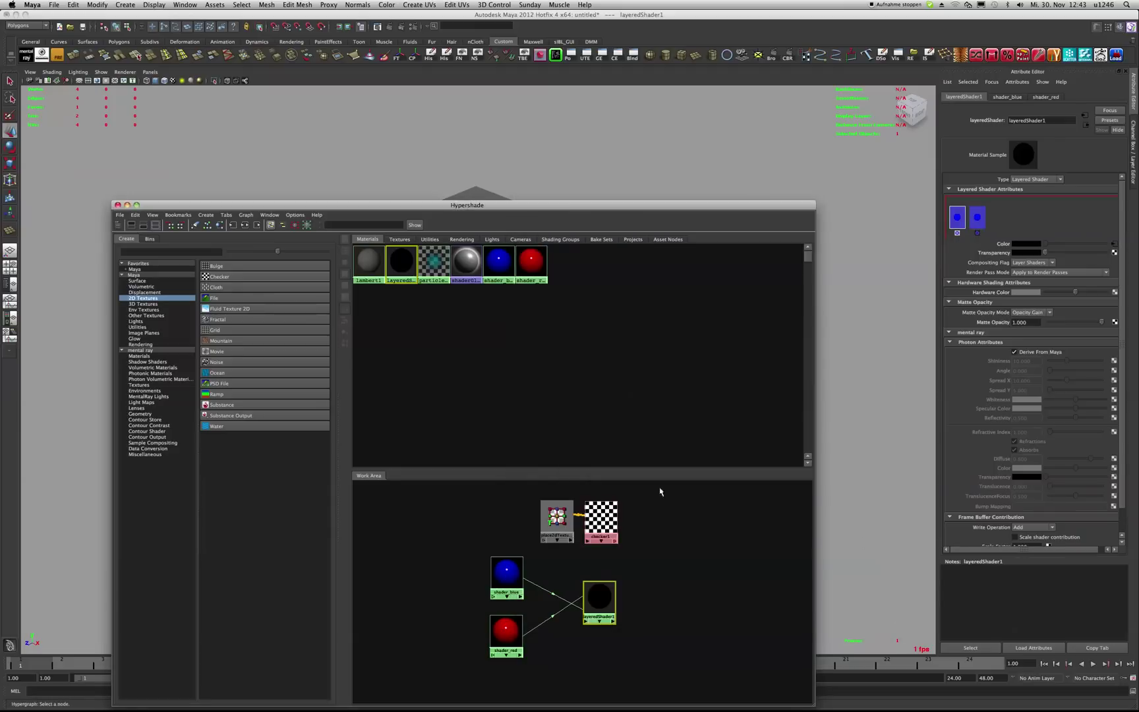
Step: Set layeredShader1's Compositing Flag to Layer Texture and select the blue layer
left_click_drag(507, 631, 503, 636)
left_click(599, 597)
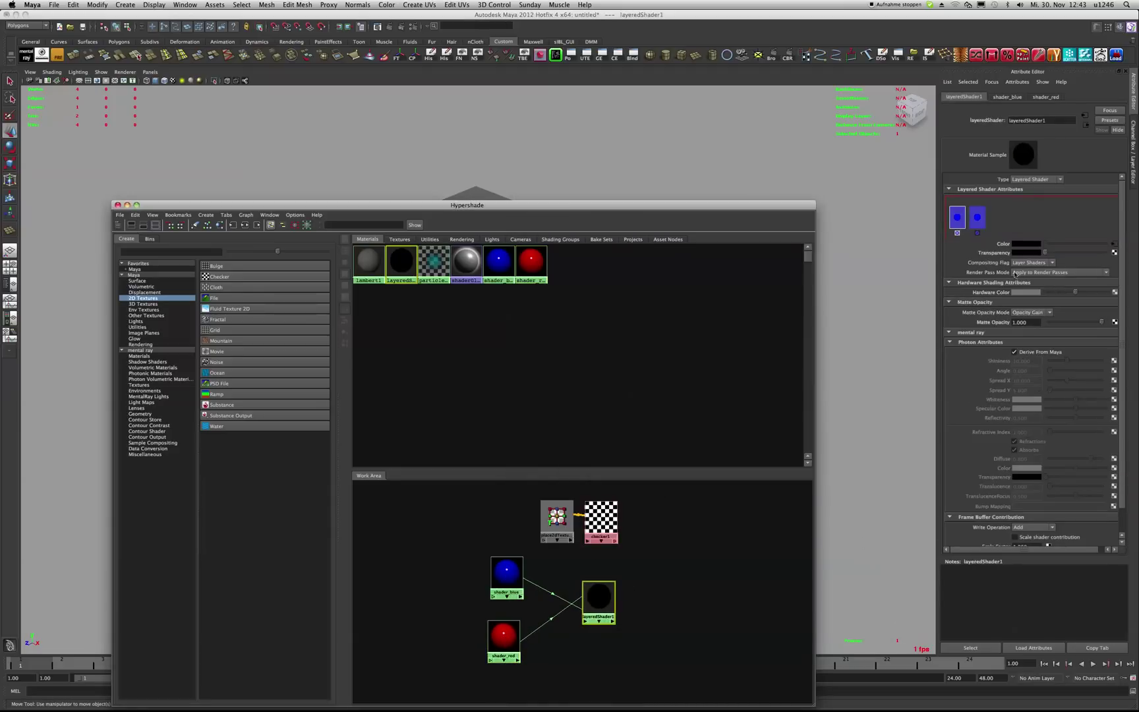
left_click(1032, 263)
left_click(1033, 277)
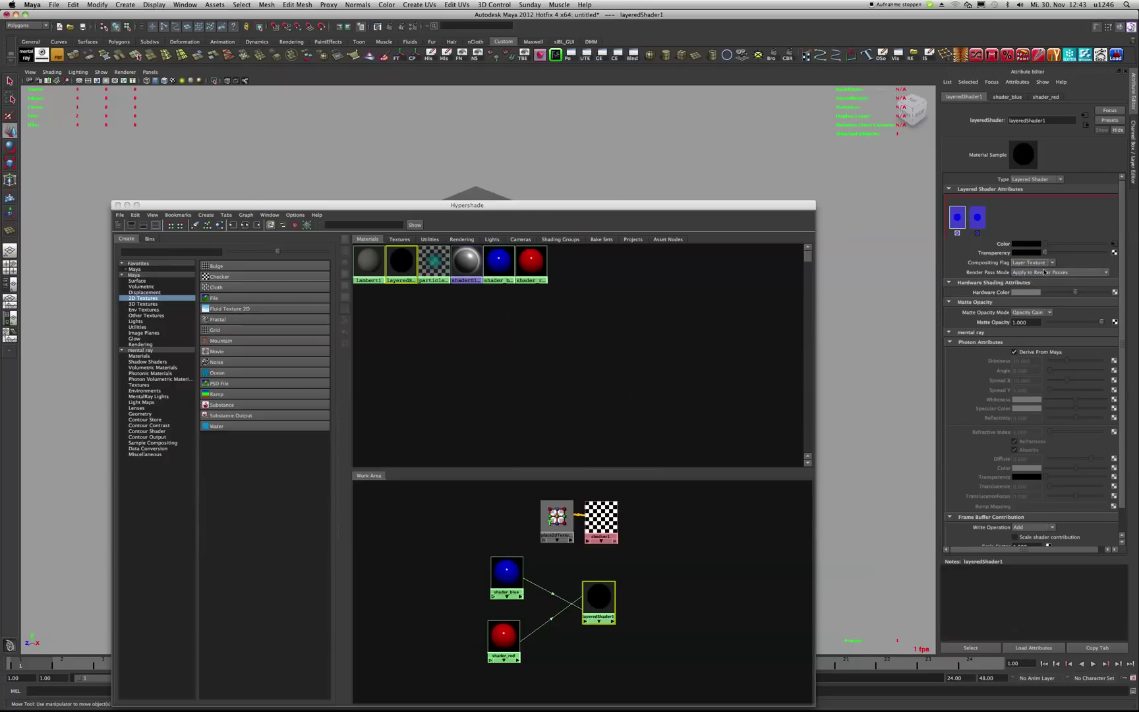
left_click(983, 227)
left_click(950, 226)
Step: Render the plane in mental ray, make the blue layer fully transparent, and re-render
left_click_drag(540, 211, 531, 367)
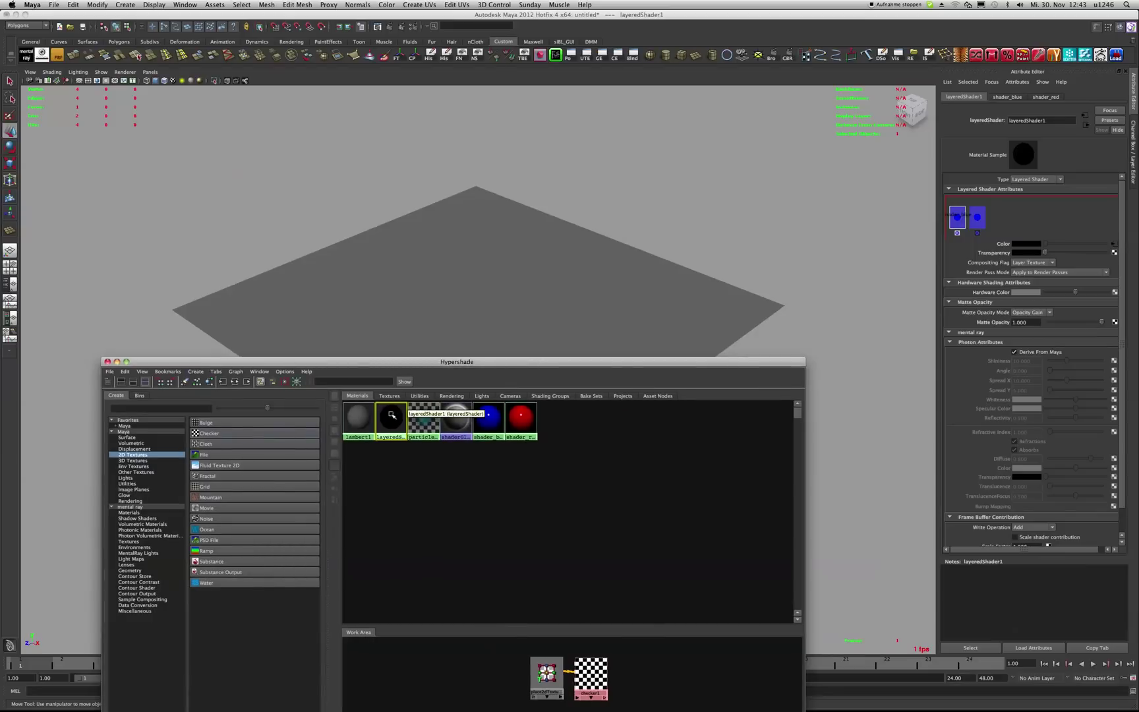
left_click(378, 27)
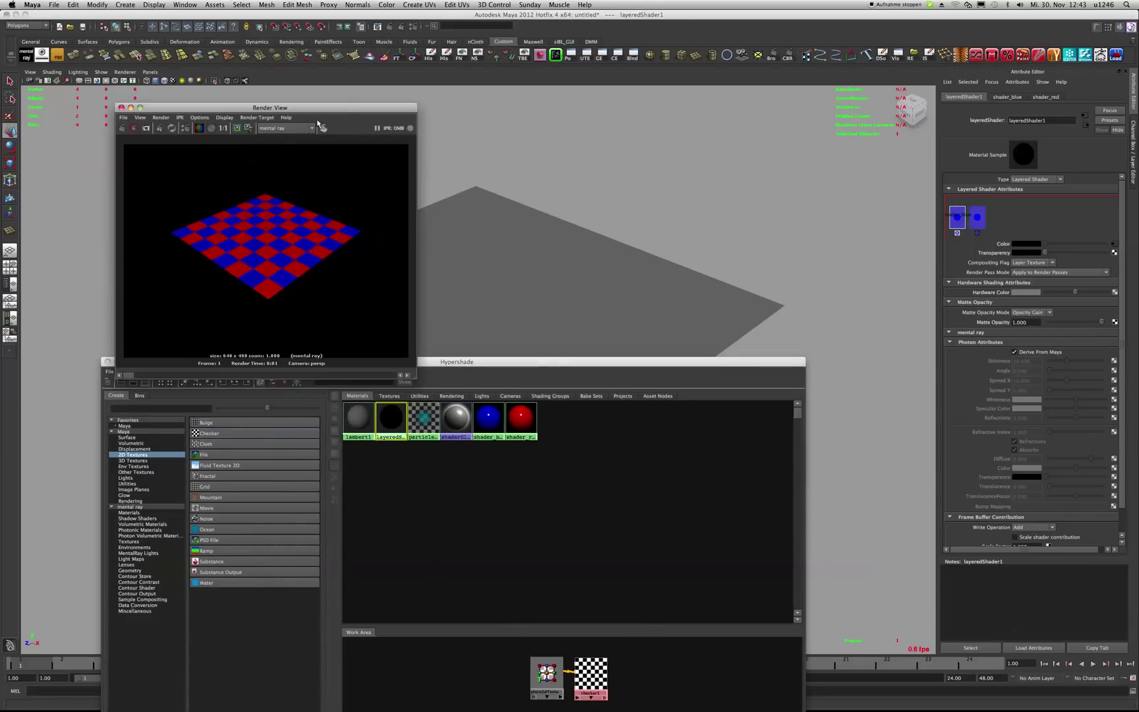
left_click(127, 128)
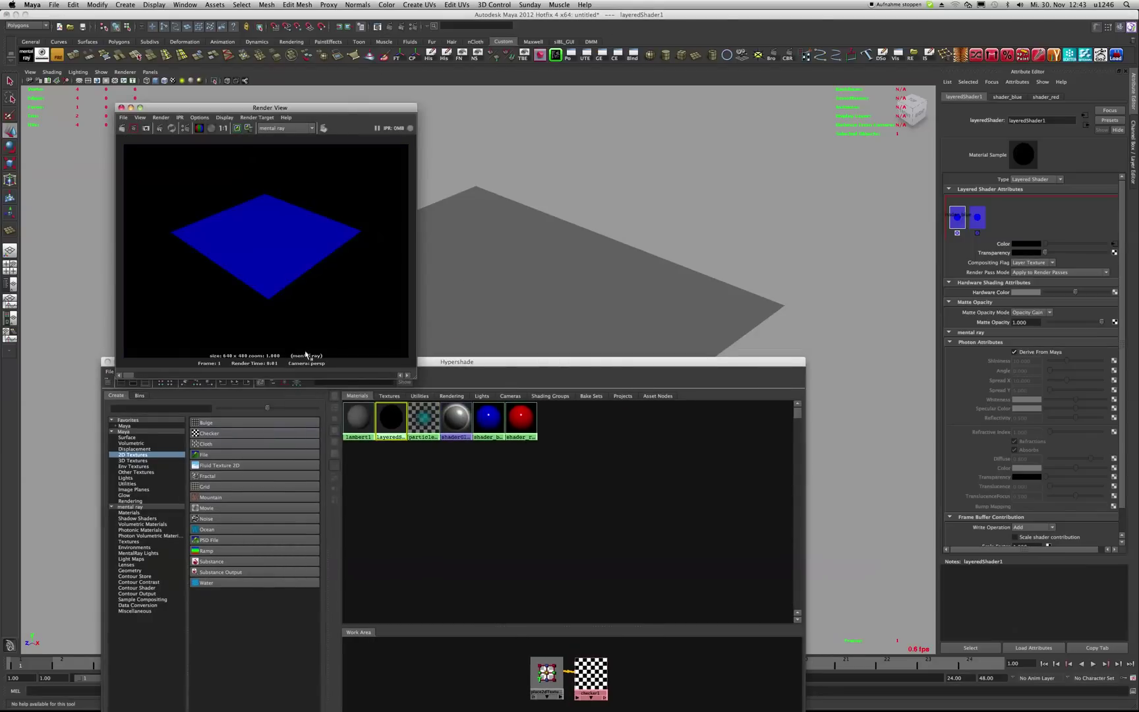
left_click_drag(1045, 254, 1114, 254)
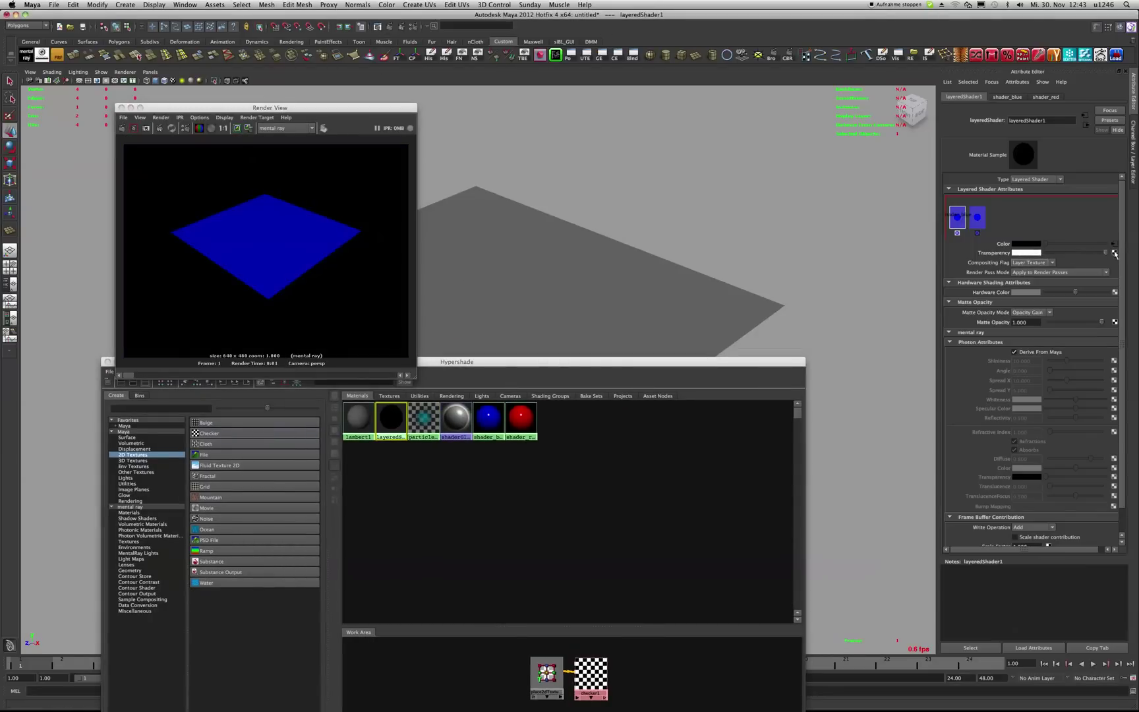
left_click(123, 127)
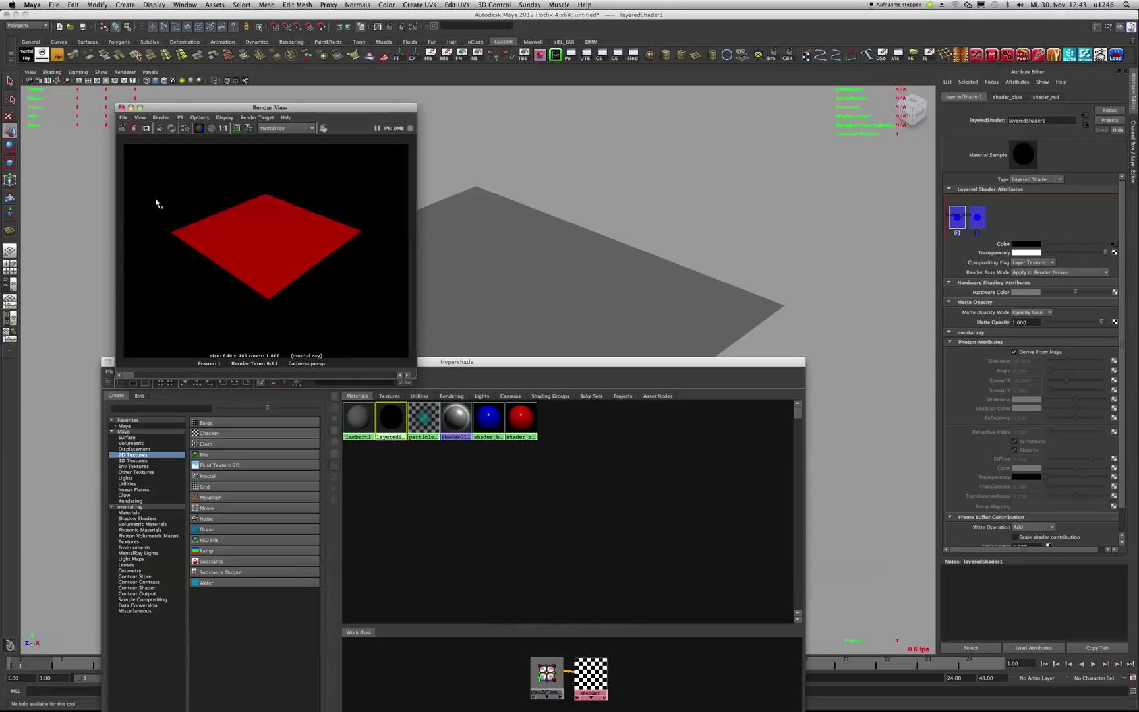
Step: Connect checker1 to the blue layer's Transparency and re-render the checkered result
middle_click_drag(590, 672, 1026, 252)
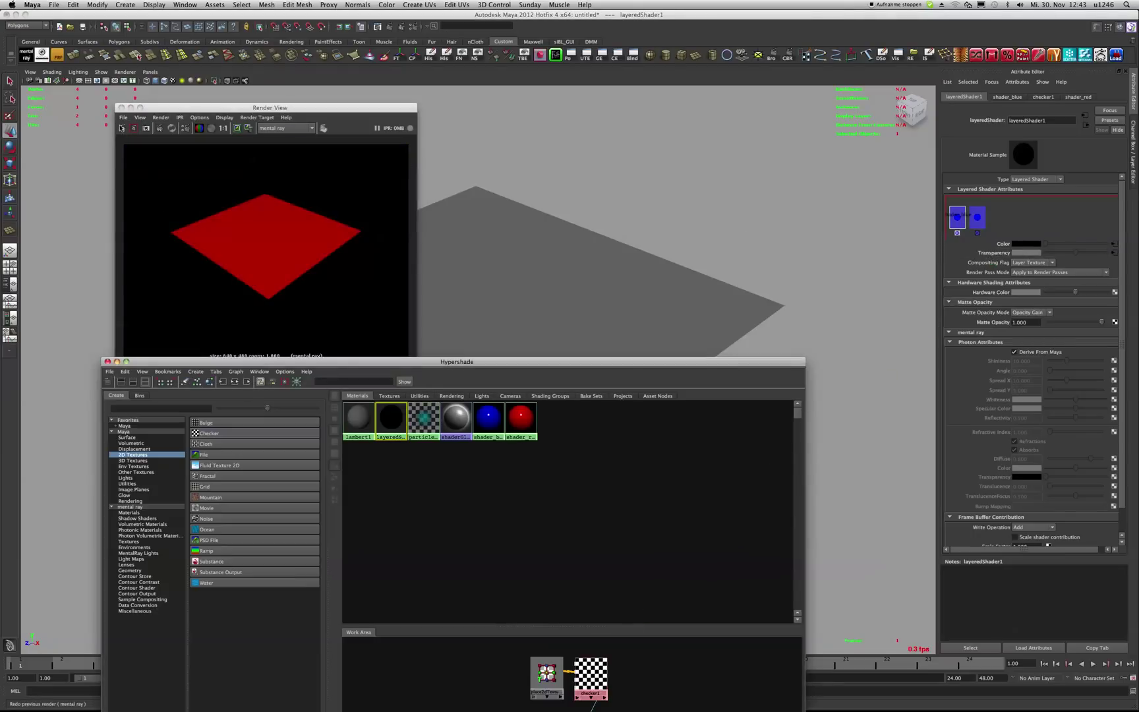
left_click(123, 128)
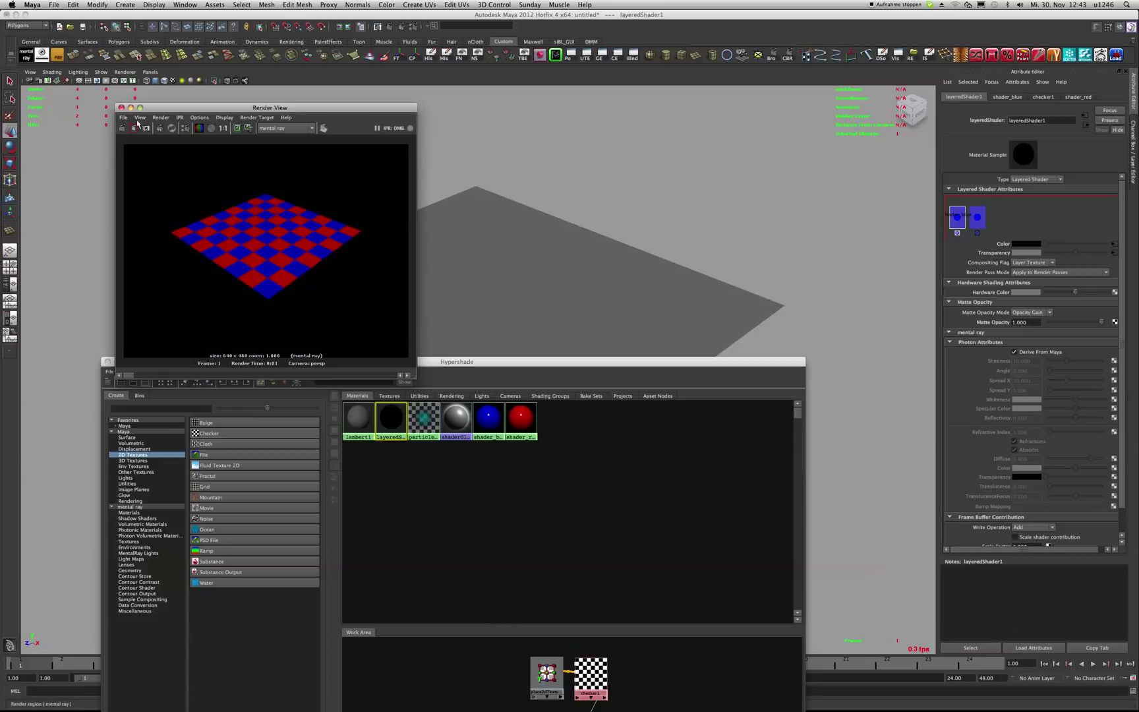
left_click(122, 108)
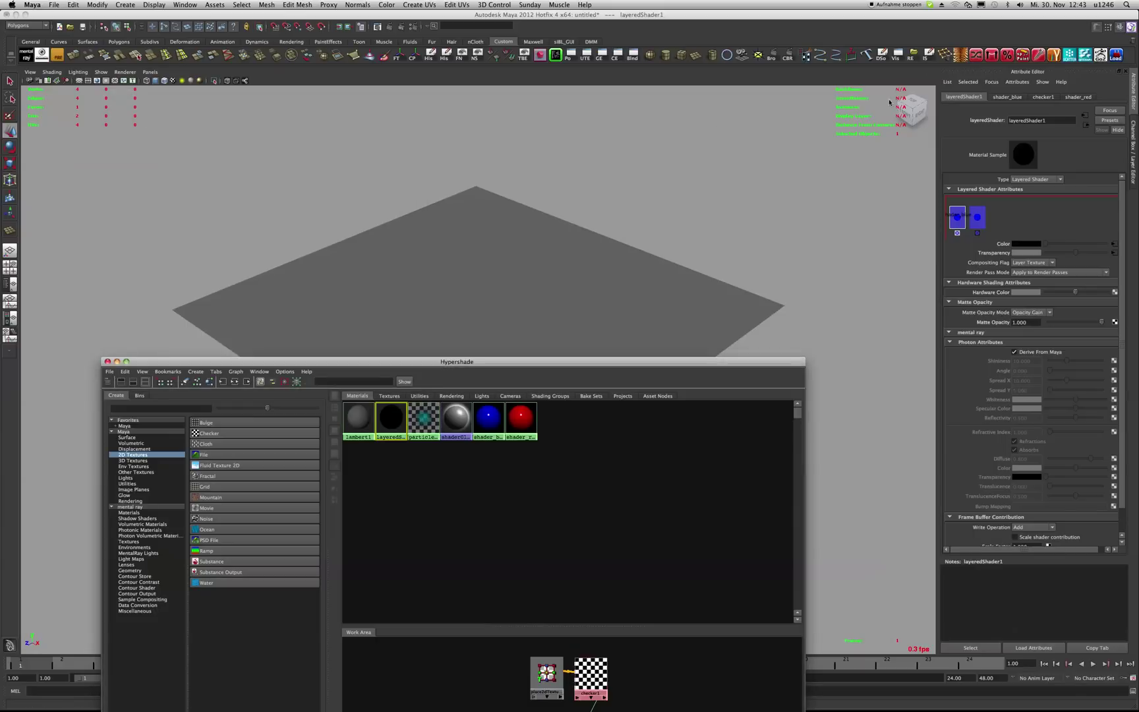
left_click_drag(653, 362, 625, 119)
left_click(468, 492)
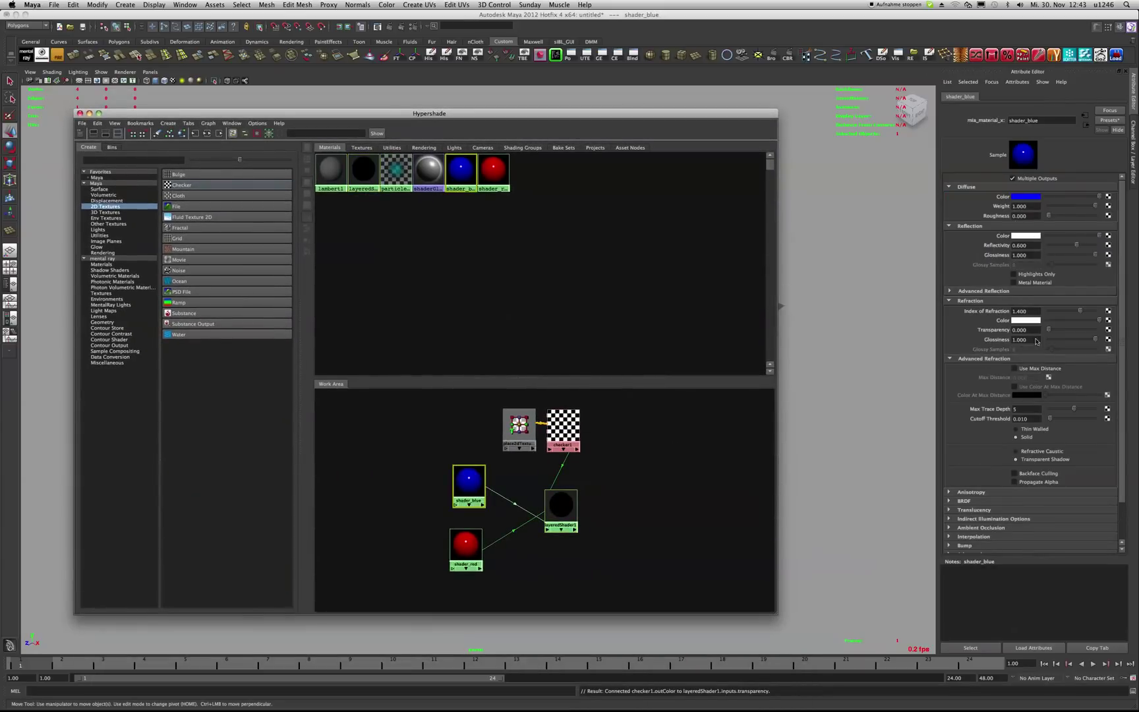
Step: Set shader_blue's Refraction Transparency to 1.0 and its Refraction Color to blue
left_click_drag(1055, 336, 1107, 336)
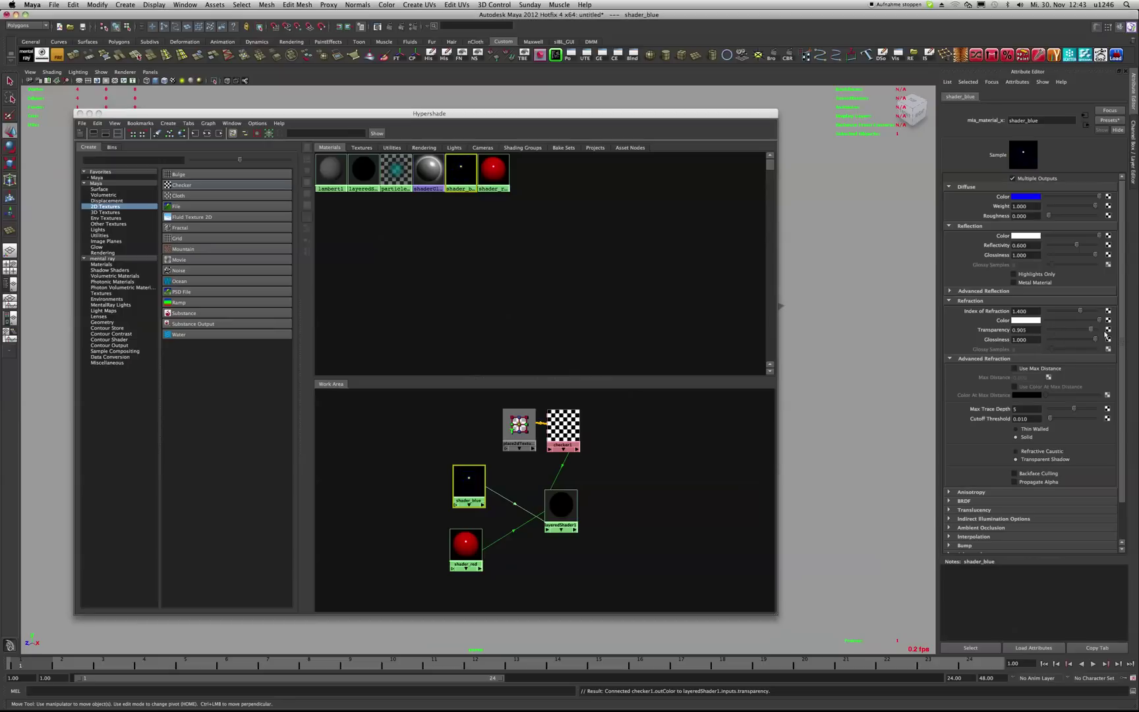
left_click(1038, 319)
left_click(985, 316)
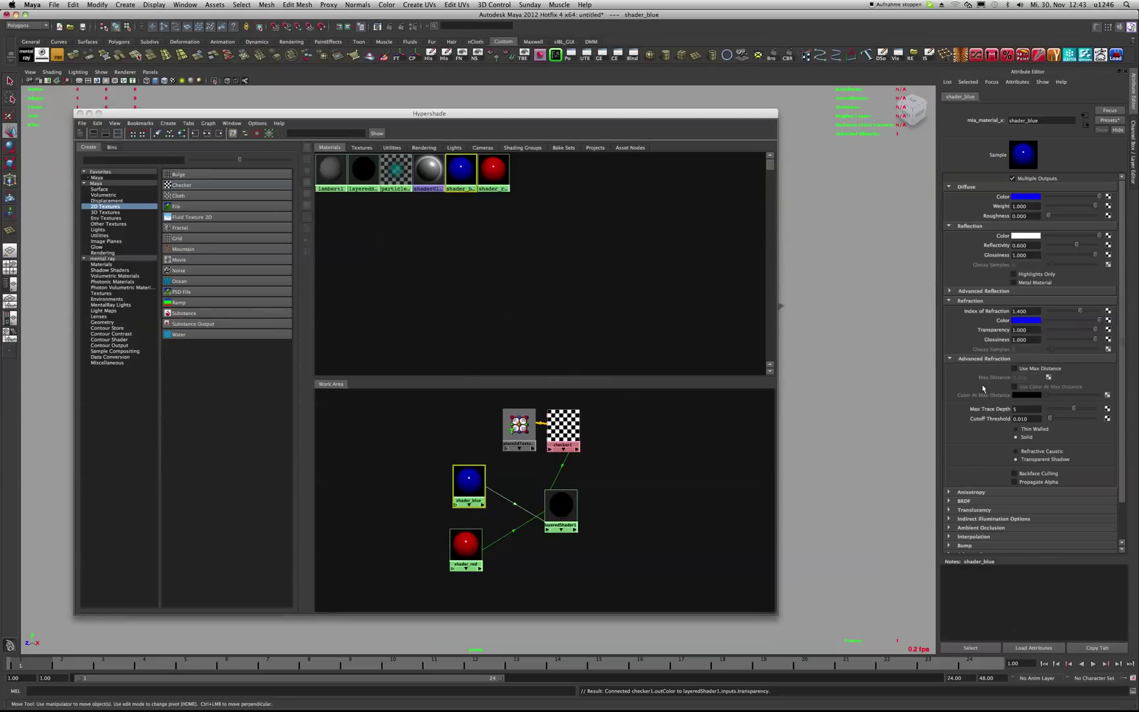
left_click_drag(469, 112, 505, 490)
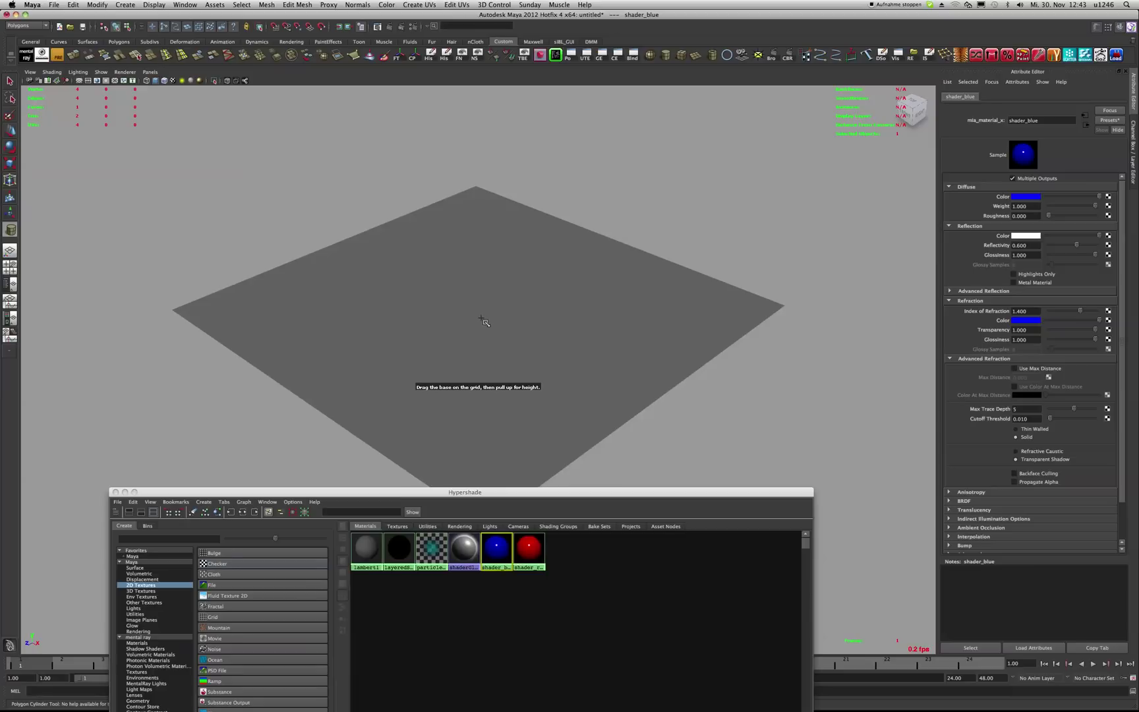
Step: Draw a polygon cylinder on the plane, lower it partly into the plane, and tilt it
mouse_move(482, 318)
left_mouse_down()
mouse_move(524, 318)
mouse_move(497, 221)
mouse_move(497, 115)
left_mouse_up()
key("w")
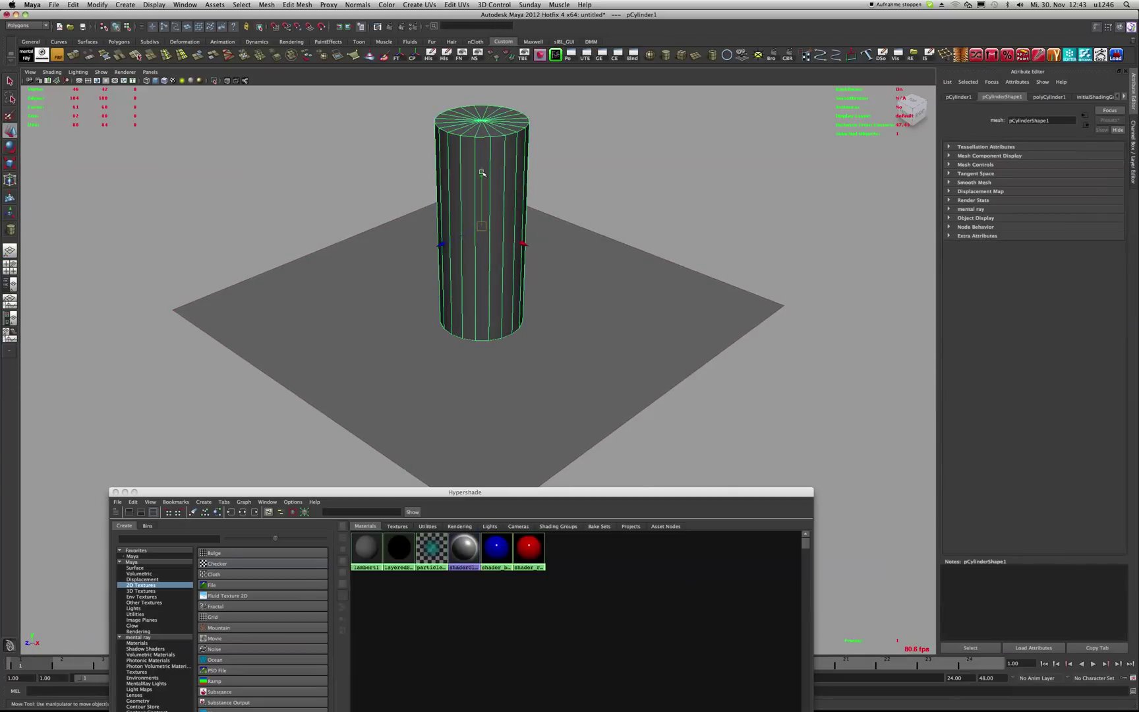
mouse_move(493, 184)
left_mouse_down()
mouse_move(493, 259)
mouse_move(461, 284)
left_mouse_up()
key("e")
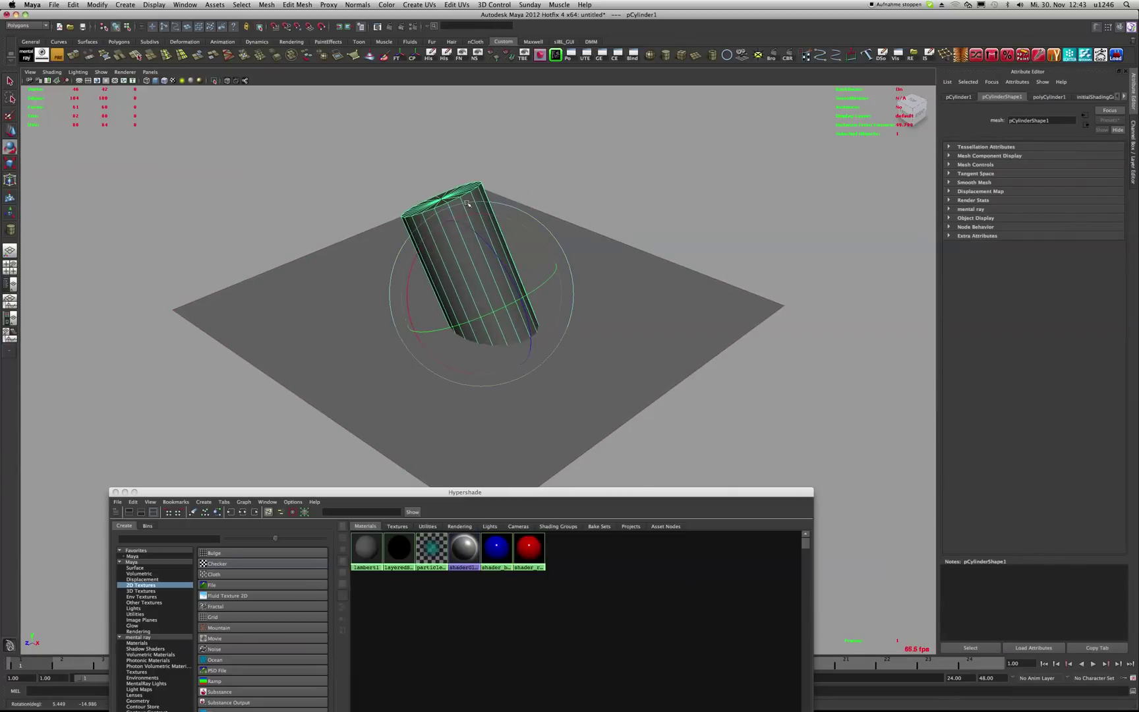
Step: Render the plane and tilted cylinder in mental ray, then close the Render View
left_click(389, 28)
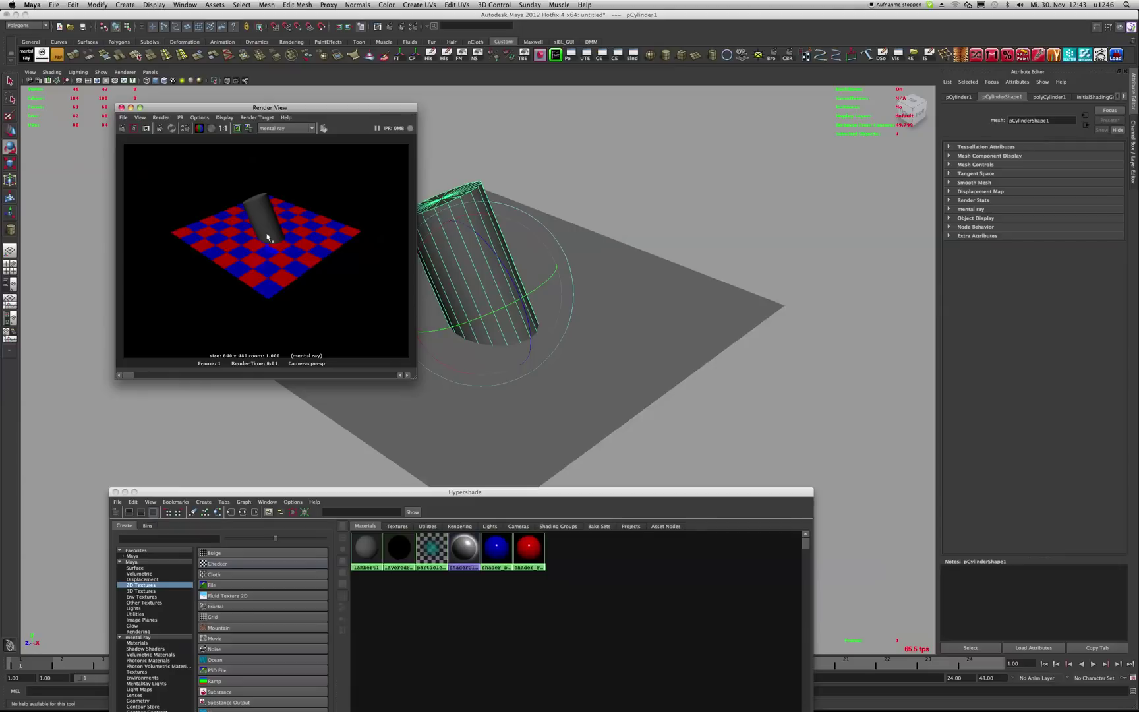
left_click(121, 107)
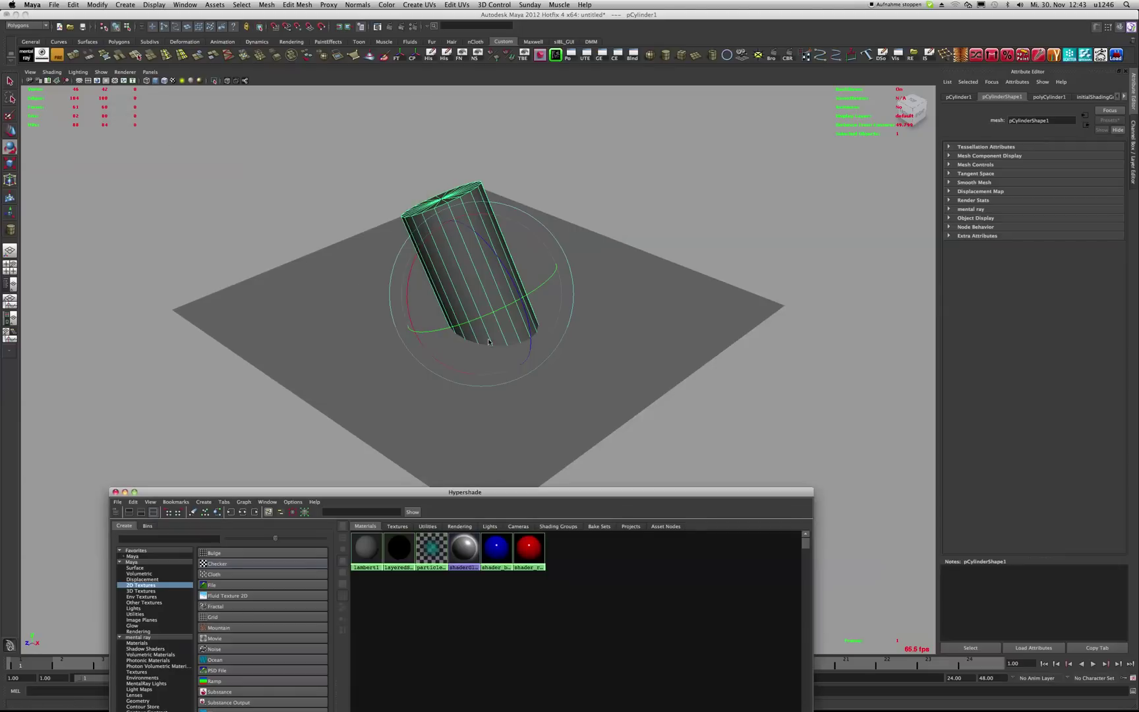
left_click(981, 591)
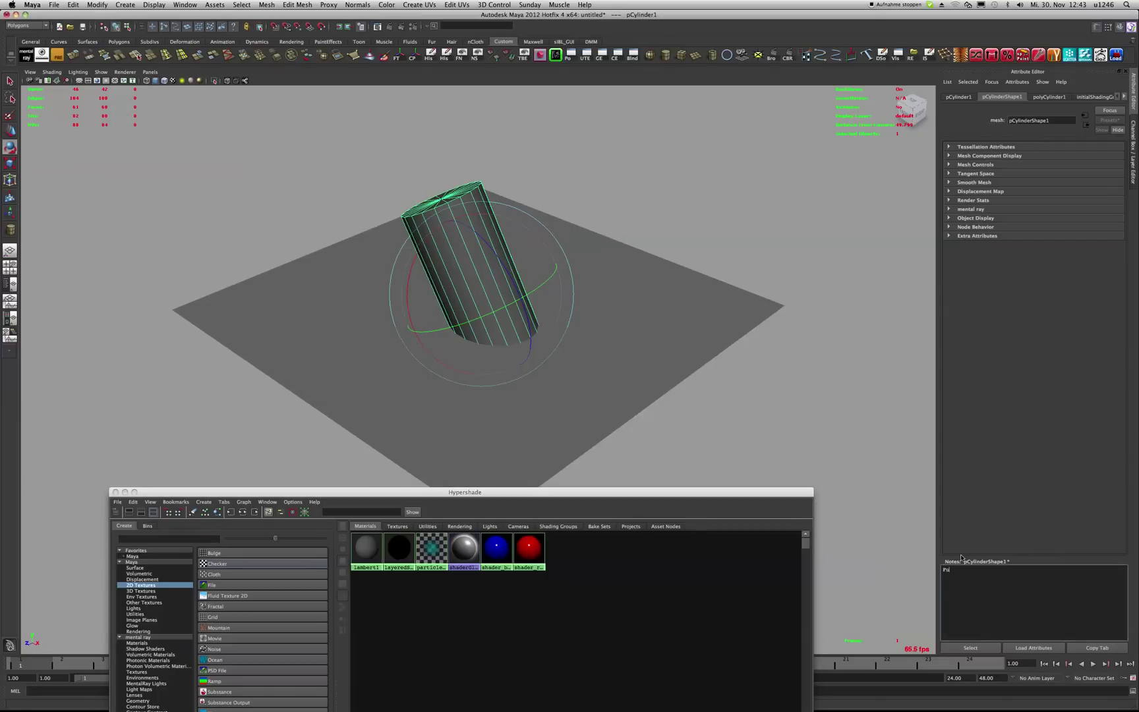